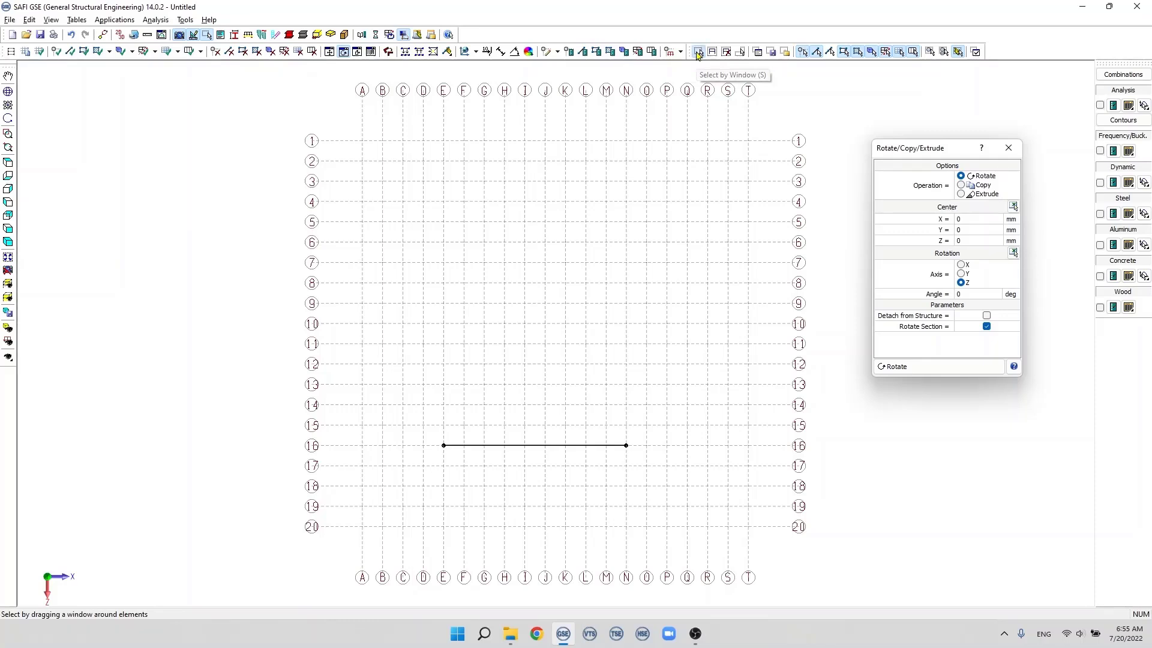
Step: Rotate the member on grid line 16 by 45 degrees about the Y axis at its E-16 joint, and rotate it back by -45 degrees
{"action": "left_click_drag", "start_coordinate": [380, 416], "coordinate": [667, 517]}
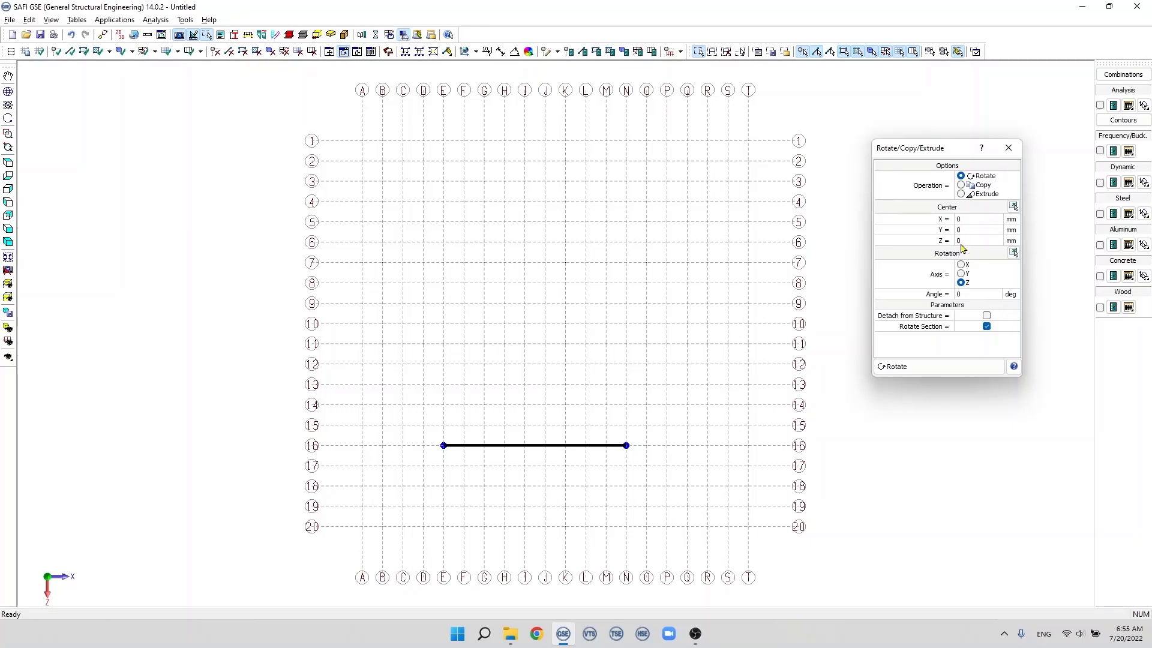
{"action": "left_click", "coordinate": [1014, 207]}
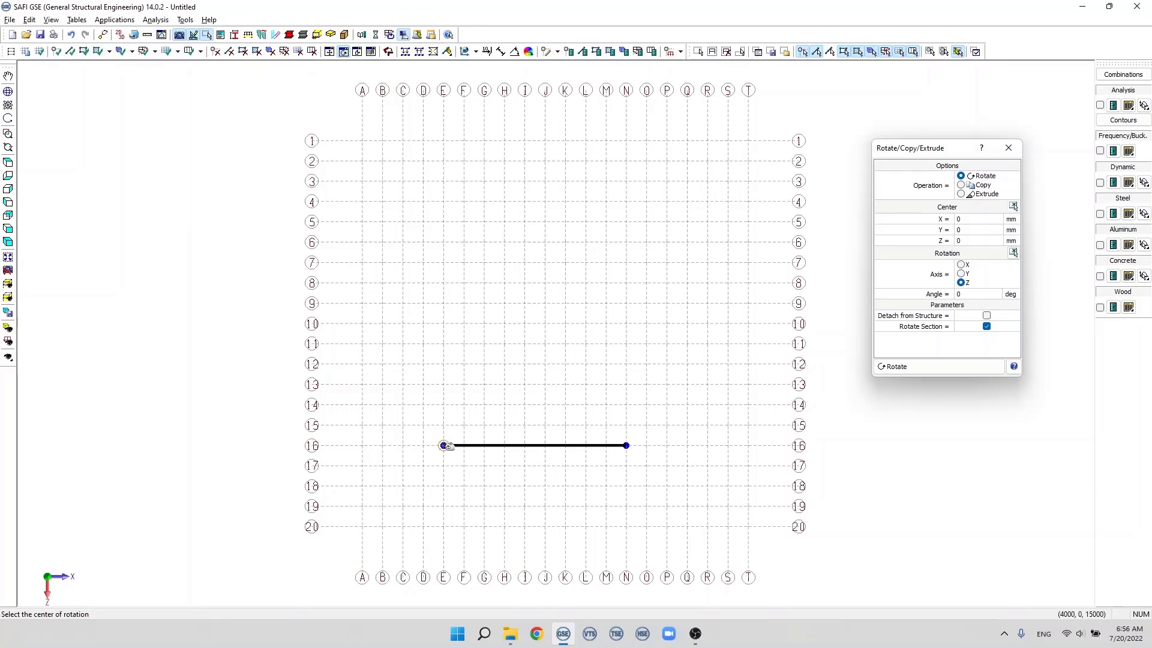
{"action": "left_click", "coordinate": [445, 446]}
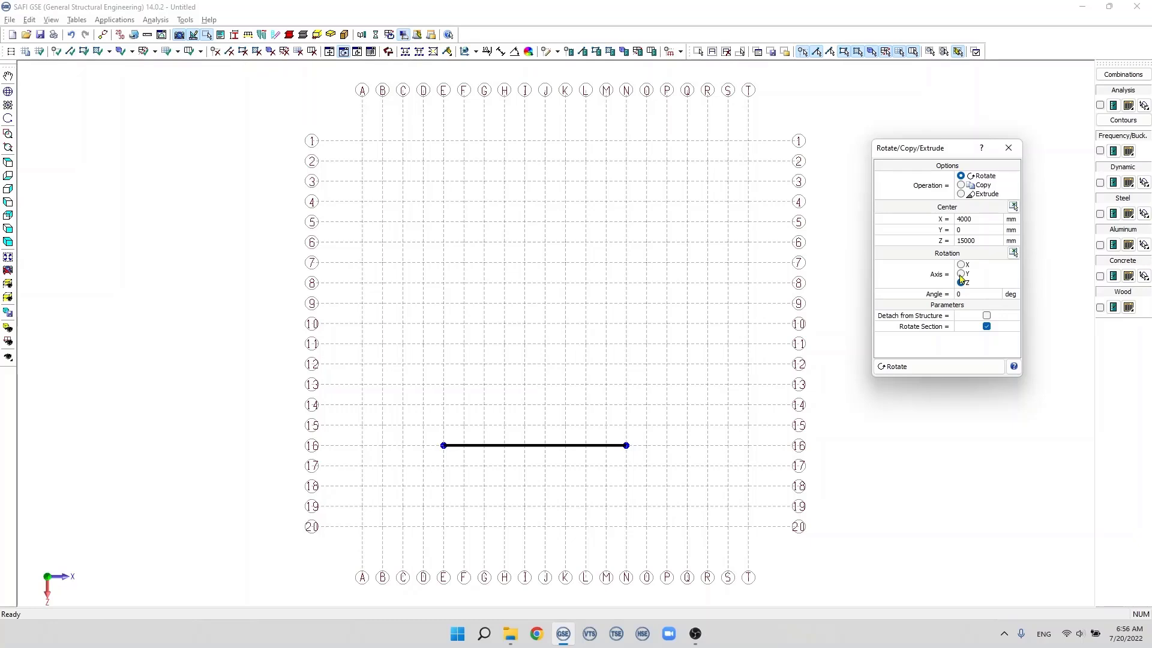
{"action": "left_click", "coordinate": [966, 295]}
{"action": "left_click", "coordinate": [954, 367]}
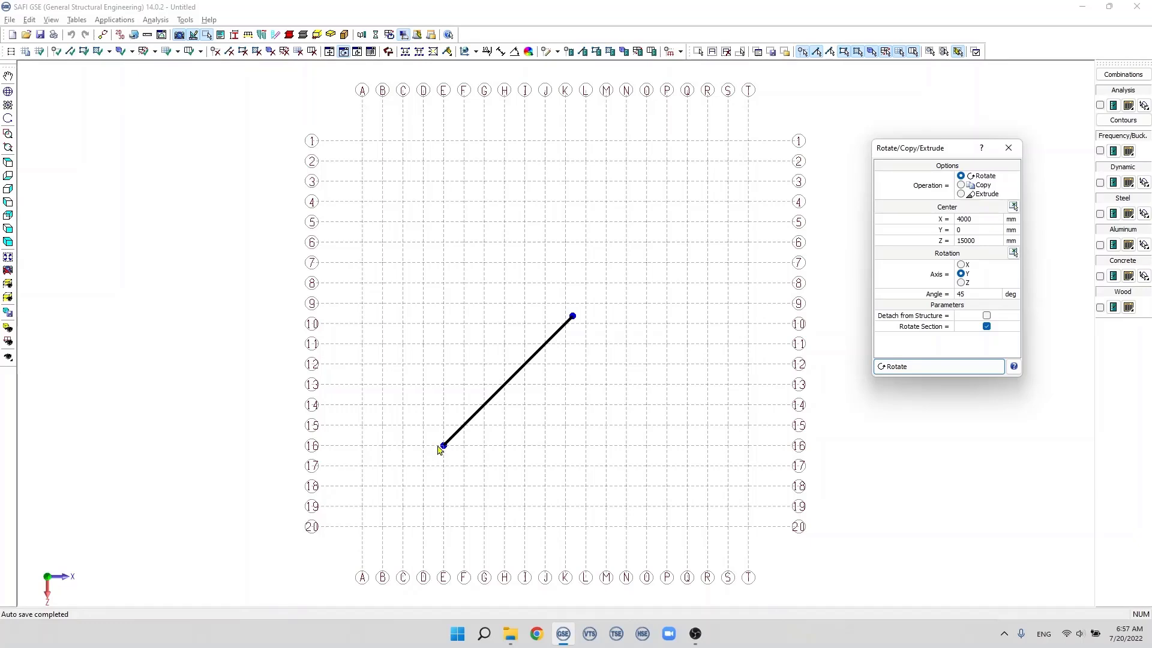
{"action": "left_click", "coordinate": [961, 294]}
{"action": "left_click", "coordinate": [917, 365]}
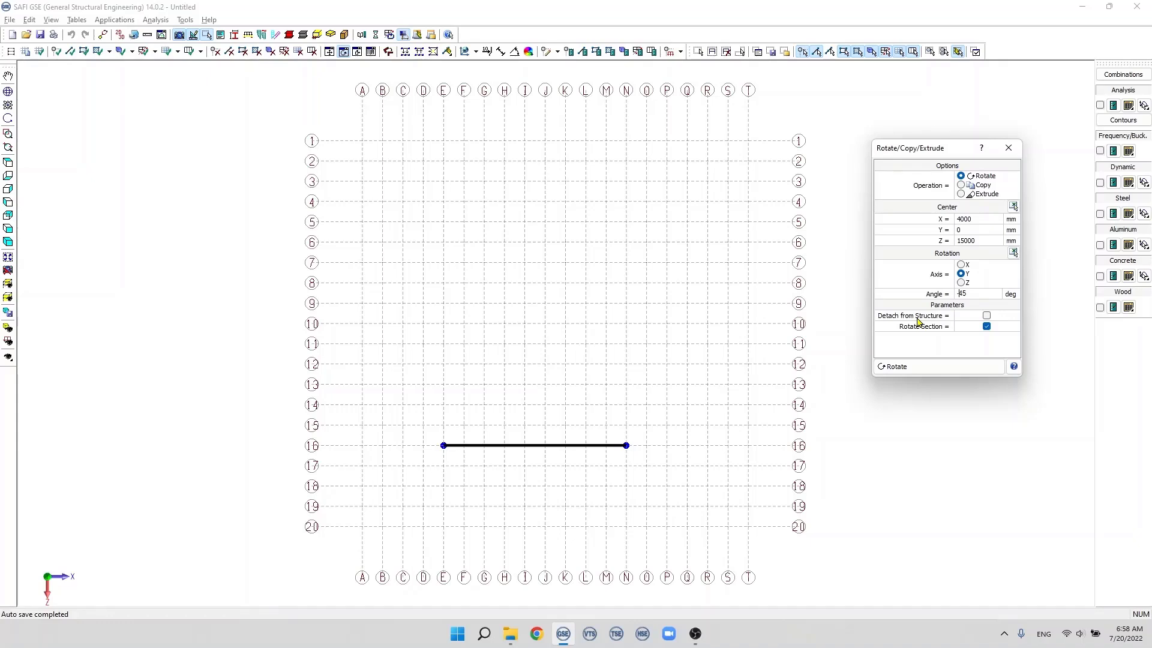
Step: Add two members along grid line 16, one from N to Q and one from Q to T
{"action": "left_click", "coordinate": [70, 51]}
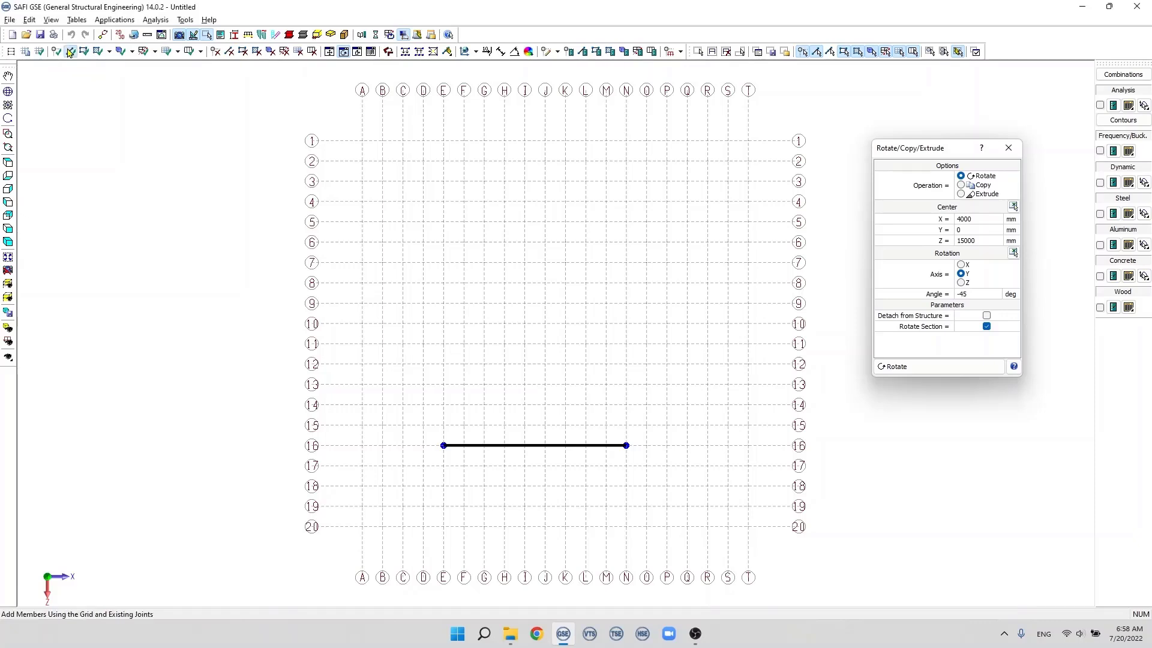
{"action": "left_click", "coordinate": [626, 445]}
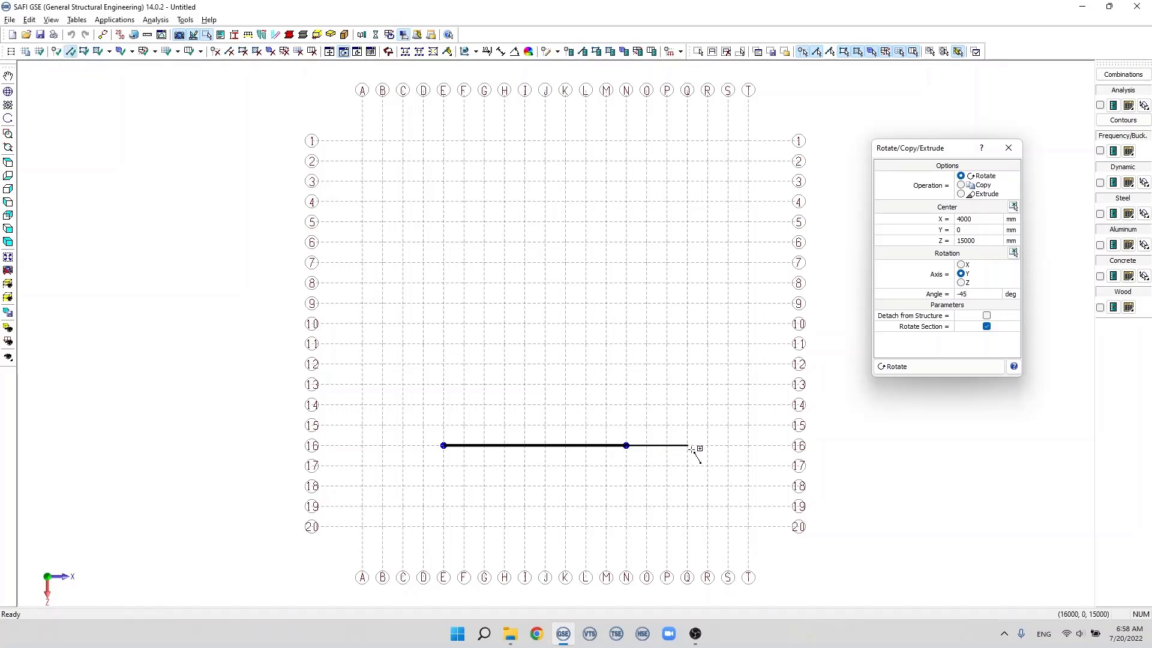
{"action": "left_click", "coordinate": [687, 445]}
{"action": "left_click", "coordinate": [687, 445]}
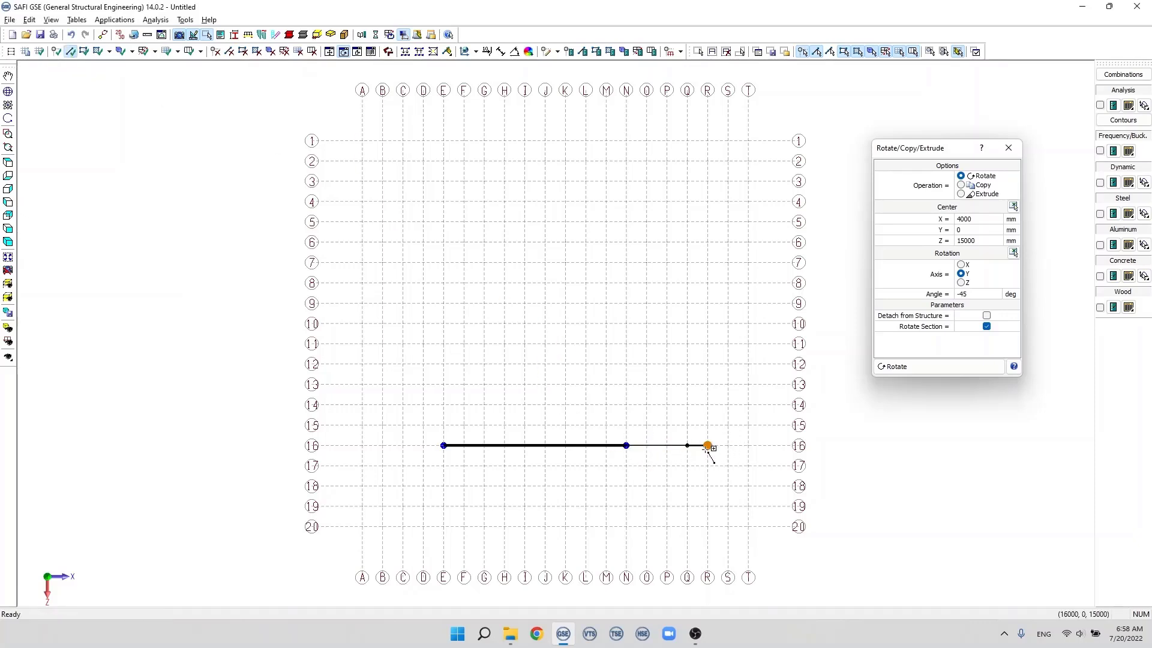
{"action": "left_click", "coordinate": [748, 445]}
{"action": "key", "text": "Escape"}
Step: Rotate only the N-to-Q member by 45 degrees about the Y axis while it remains attached to the structure
{"action": "left_click", "coordinate": [698, 51]}
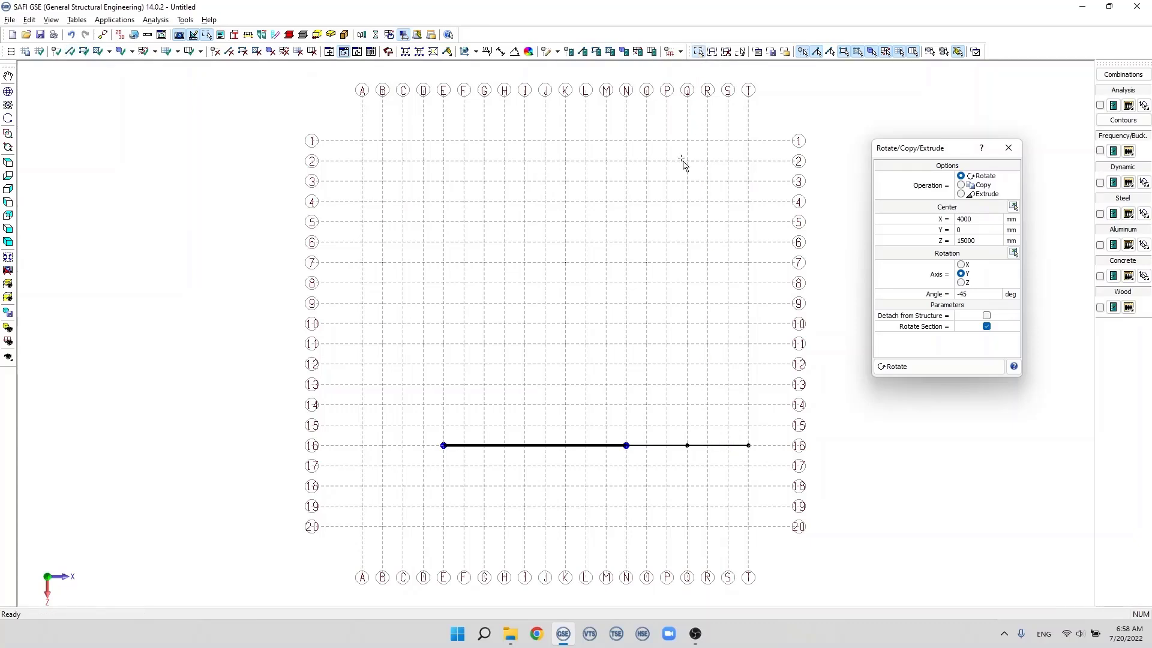
{"action": "left_click_drag", "start_coordinate": [620, 423], "coordinate": [694, 484]}
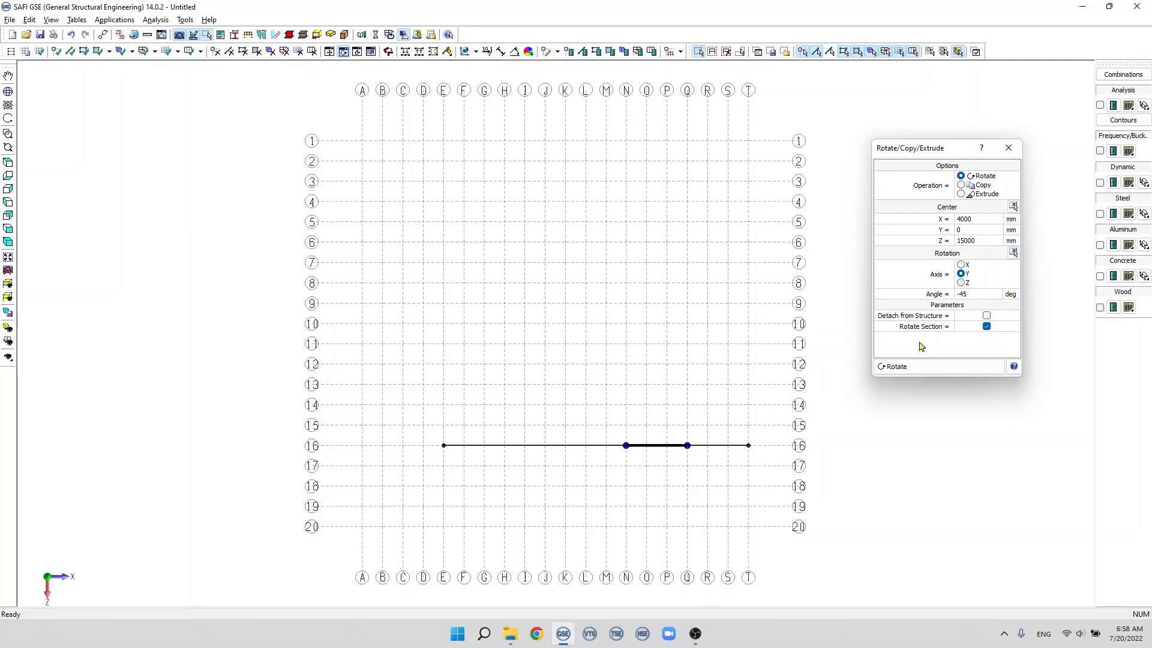
{"action": "double_click", "coordinate": [961, 293]}
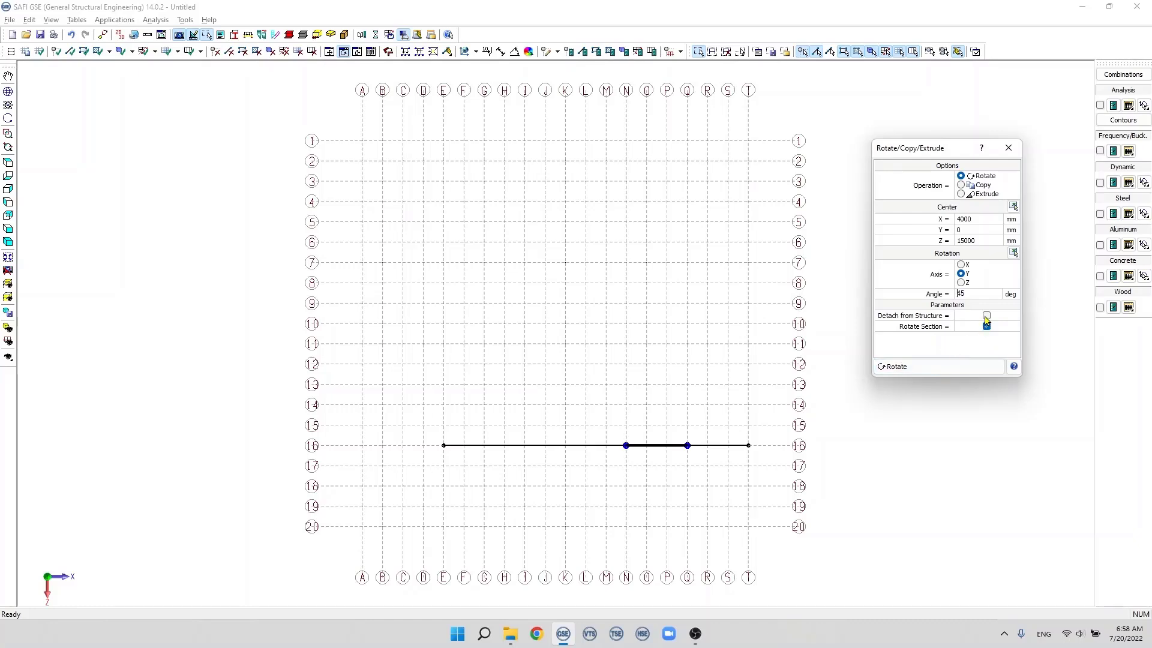
{"action": "left_click", "coordinate": [943, 369]}
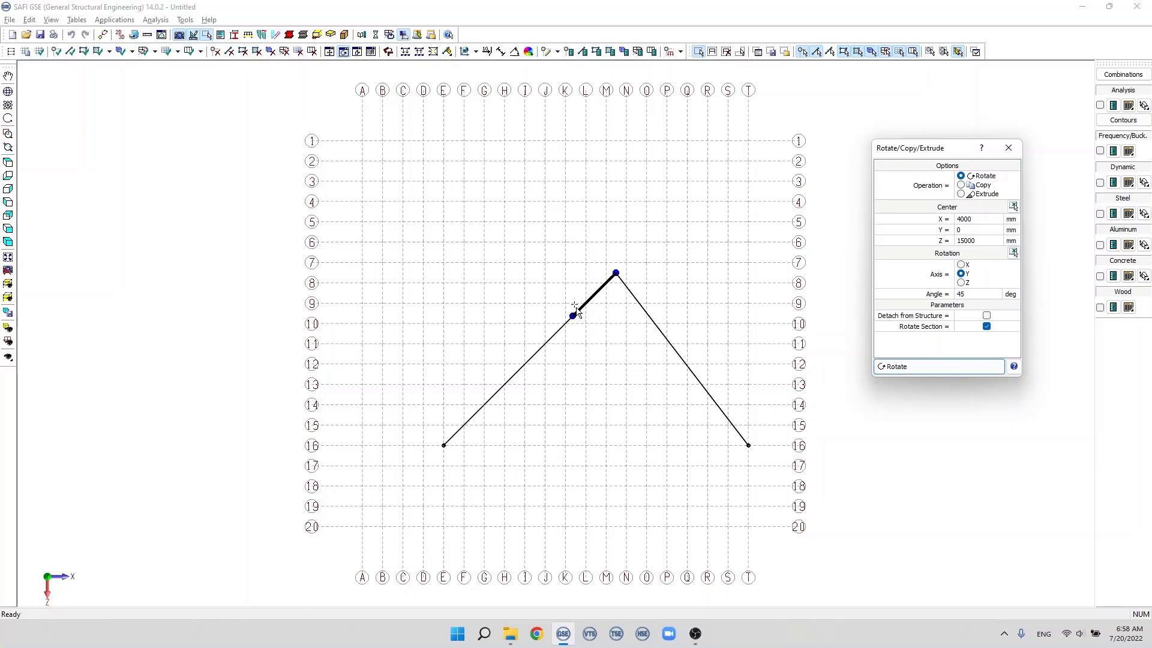
Step: Rotate the selected member back by -45 degrees, and rotate it by 45 degrees with Detach from Structure enabled
{"action": "left_click", "coordinate": [960, 294]}
{"action": "left_click", "coordinate": [957, 294]}
{"action": "left_click", "coordinate": [931, 367]}
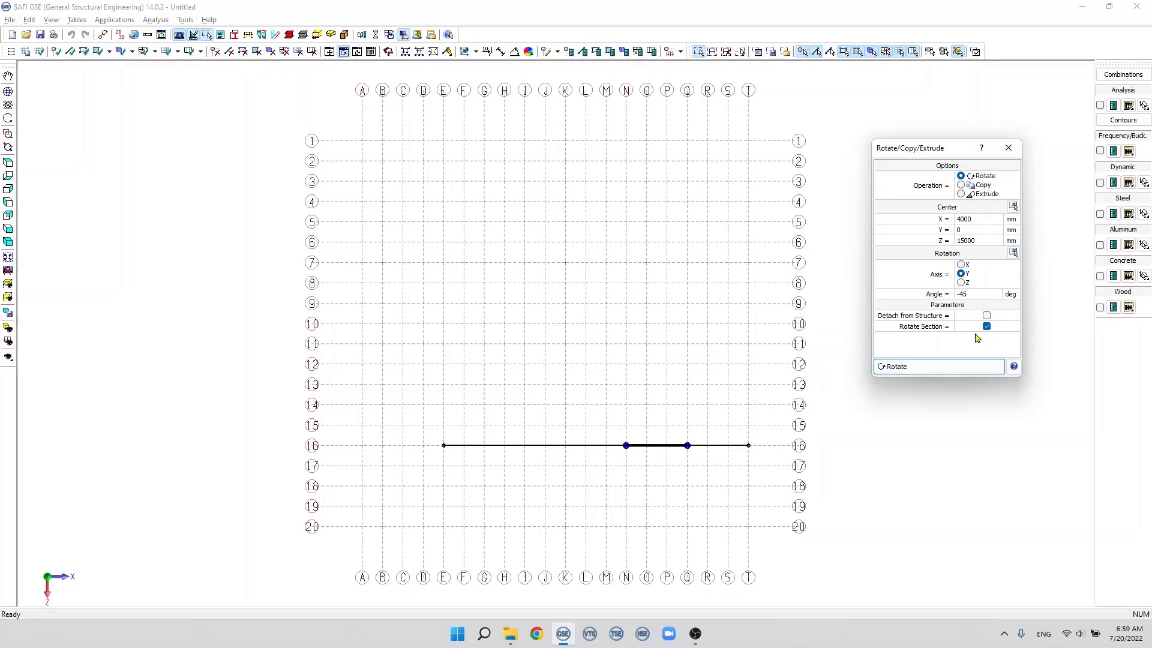
{"action": "left_click", "coordinate": [987, 317]}
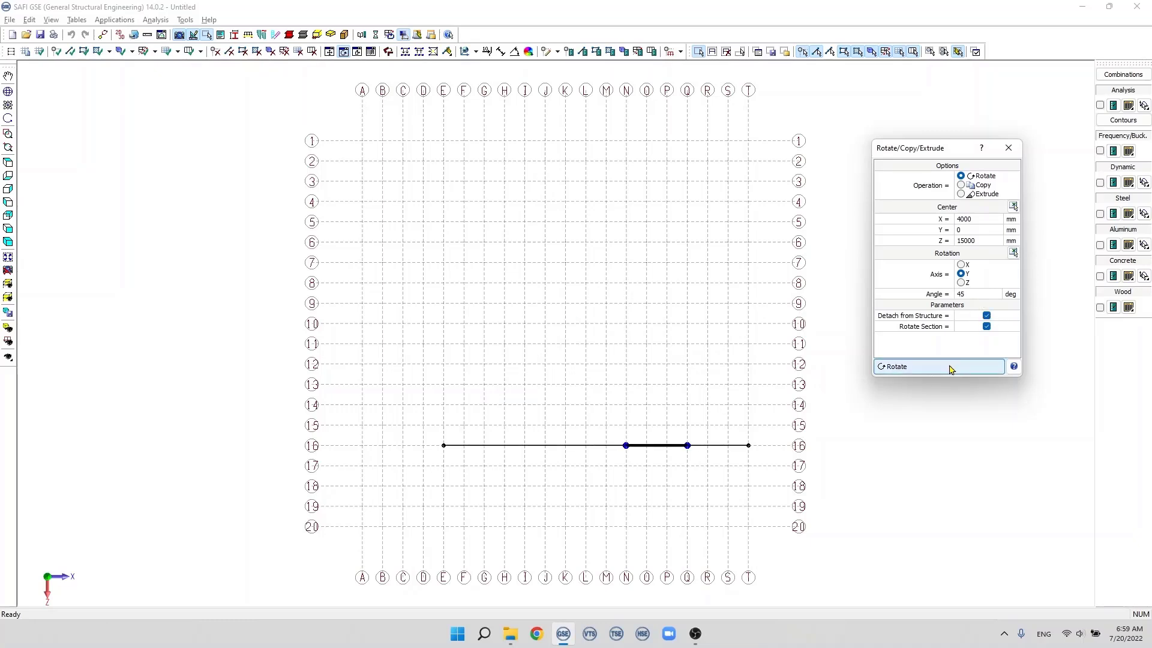
{"action": "left_click", "coordinate": [950, 369]}
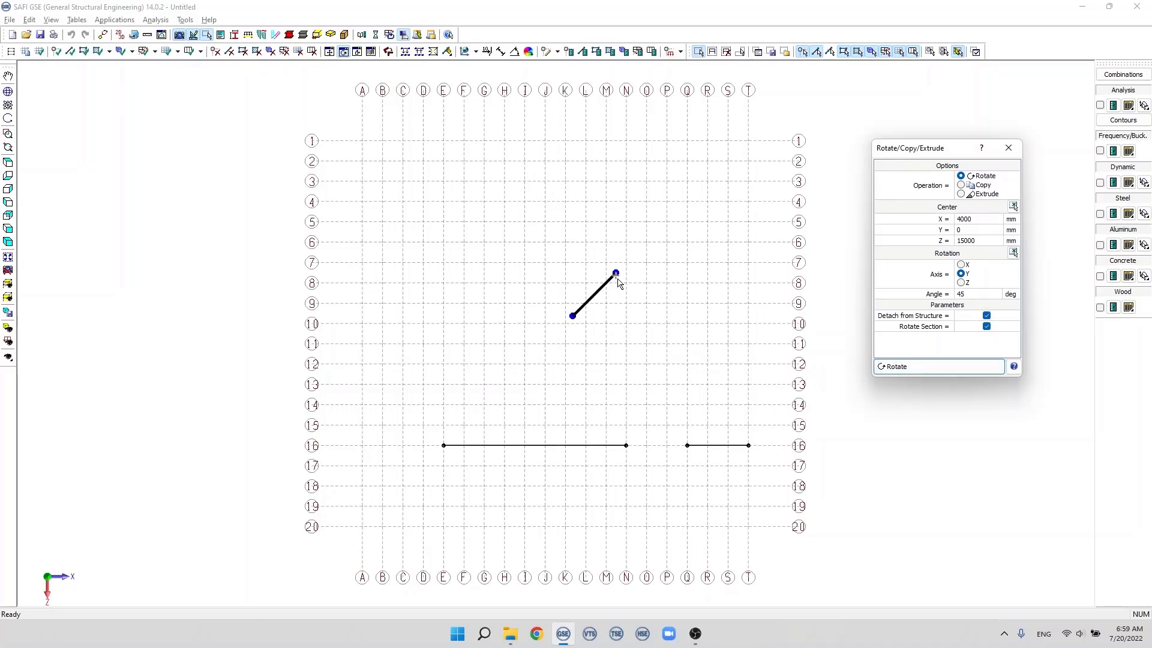
Step: Delete all members from the model
{"action": "left_click_drag", "start_coordinate": [566, 247], "coordinate": [620, 334]}
{"action": "left_click_drag", "start_coordinate": [390, 219], "coordinate": [786, 510]}
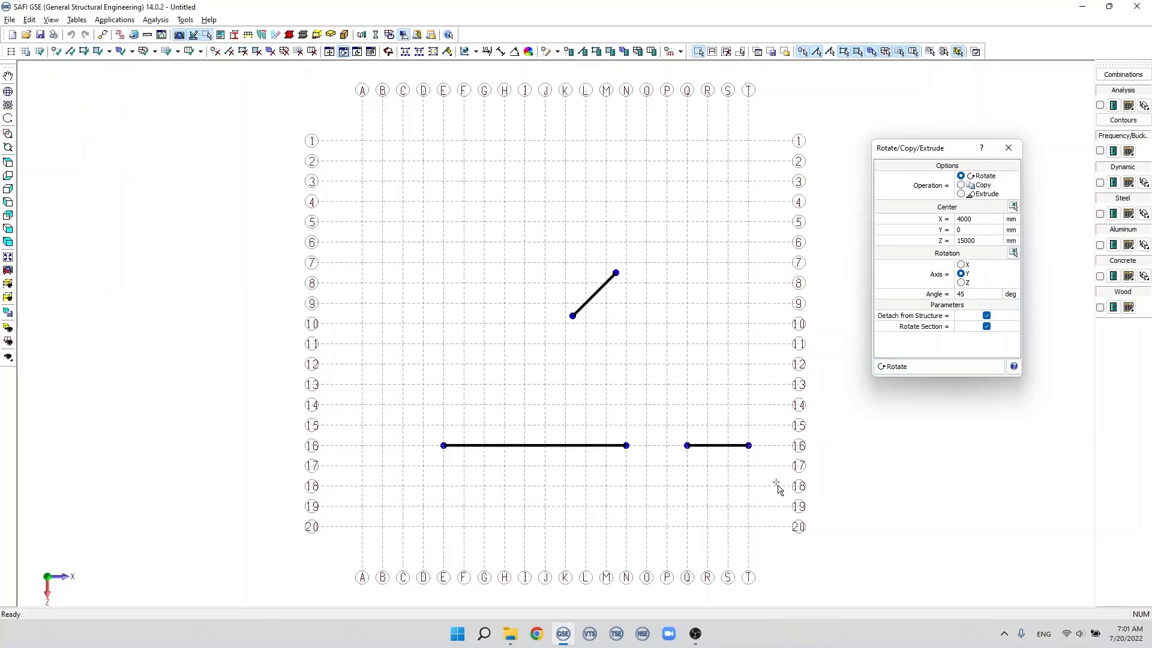
{"action": "key", "text": "Delete"}
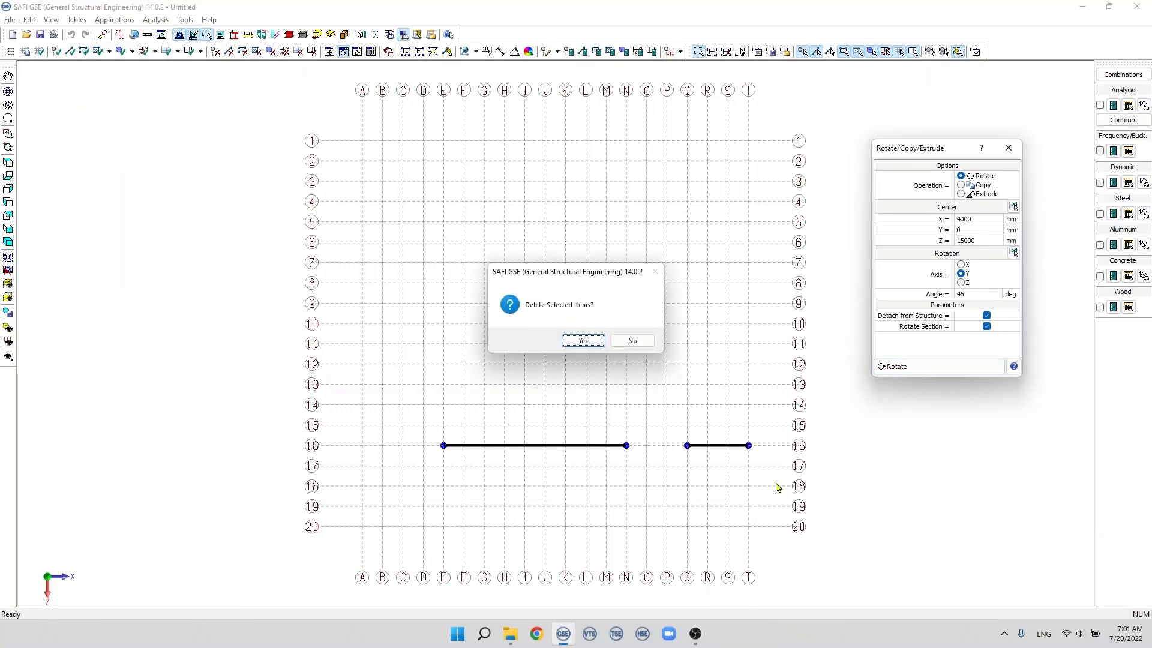
{"action": "left_click", "coordinate": [584, 341]}
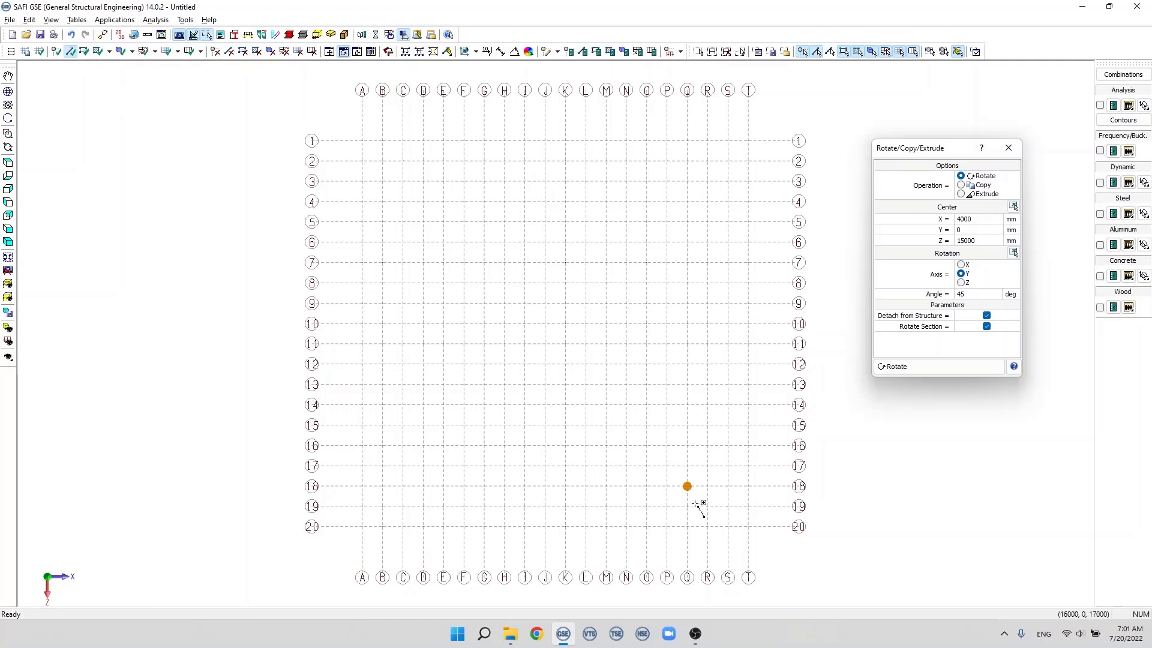
Step: Add a member along grid line R from 20 to 11 and assign it the W1100x499 section in 350W
{"action": "left_click", "coordinate": [708, 526]}
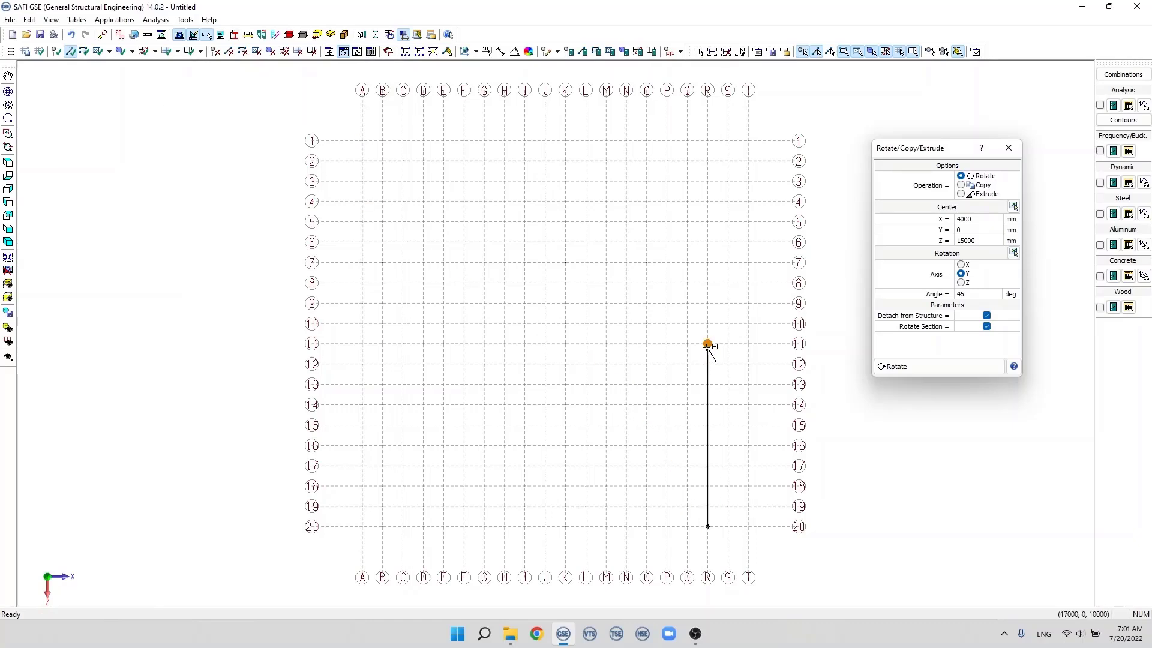
{"action": "left_click", "coordinate": [708, 344]}
{"action": "double_click", "coordinate": [708, 411]}
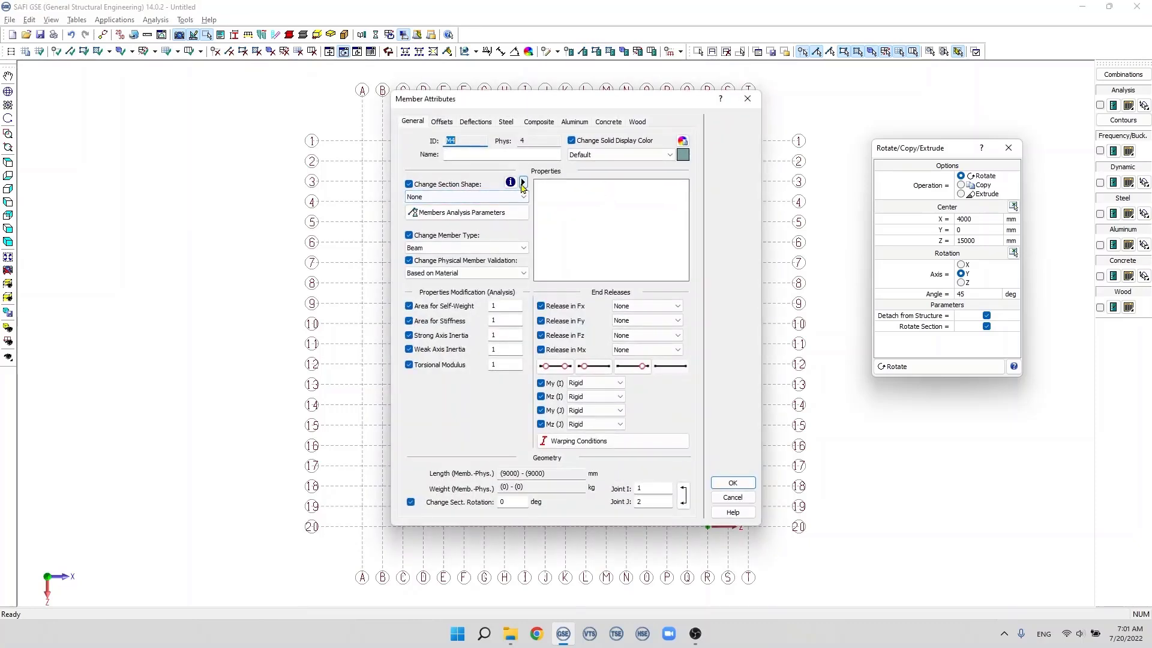
{"action": "left_click", "coordinate": [522, 183]}
{"action": "left_click", "coordinate": [559, 184]}
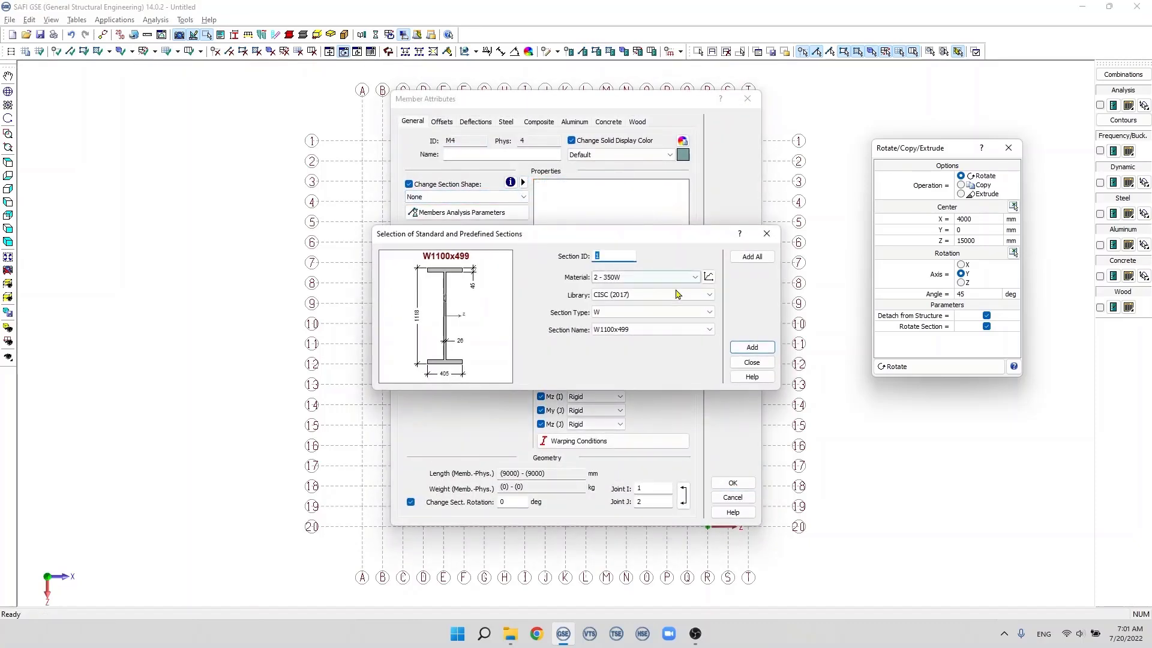
{"action": "left_click", "coordinate": [751, 362]}
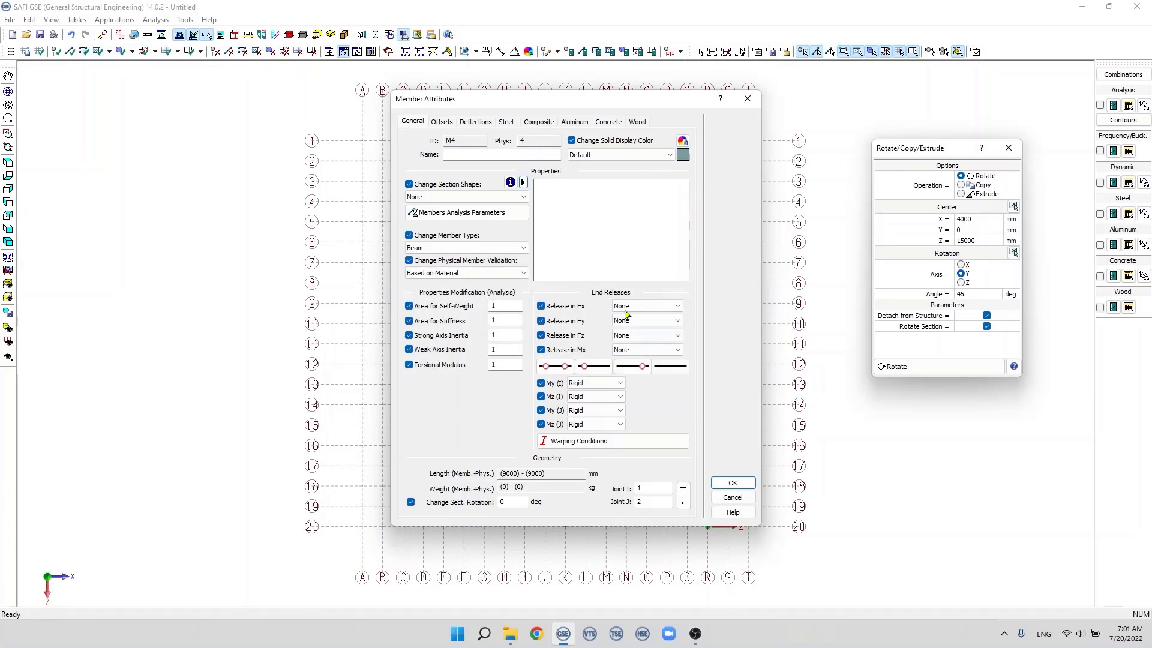
{"action": "left_click", "coordinate": [490, 198]}
{"action": "left_click", "coordinate": [474, 215]}
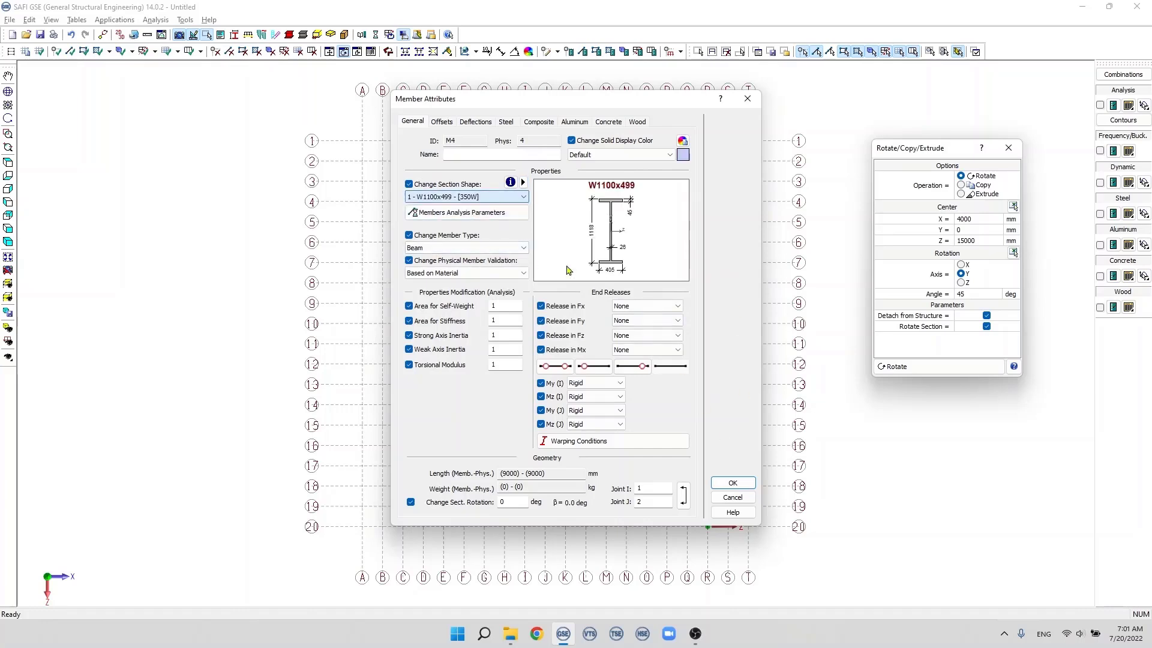
{"action": "left_click", "coordinate": [732, 481]}
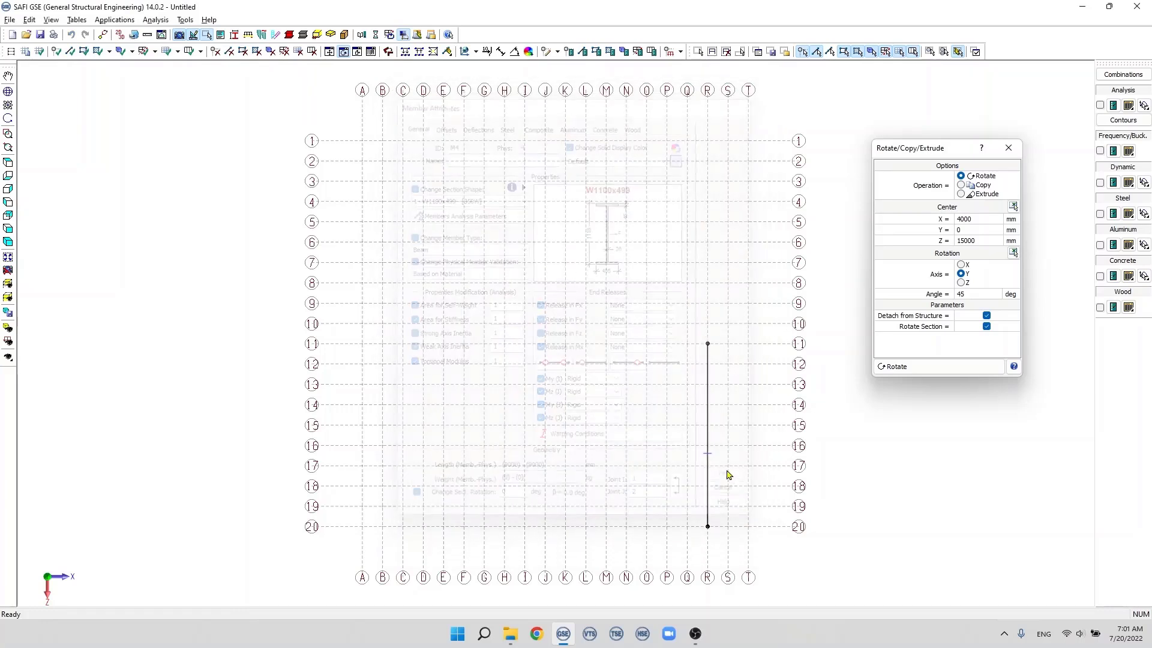
Step: Display the member as a solid section and view it end-on in the XY plane
{"action": "left_click", "coordinate": [10, 329]}
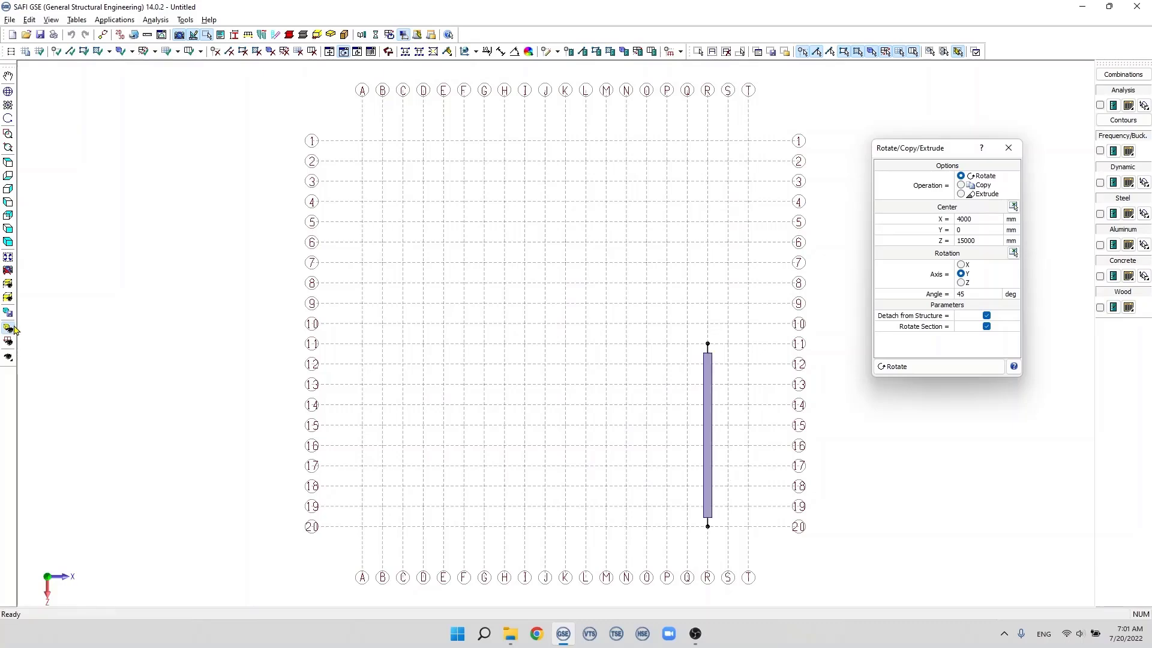
{"action": "left_click", "coordinate": [9, 228]}
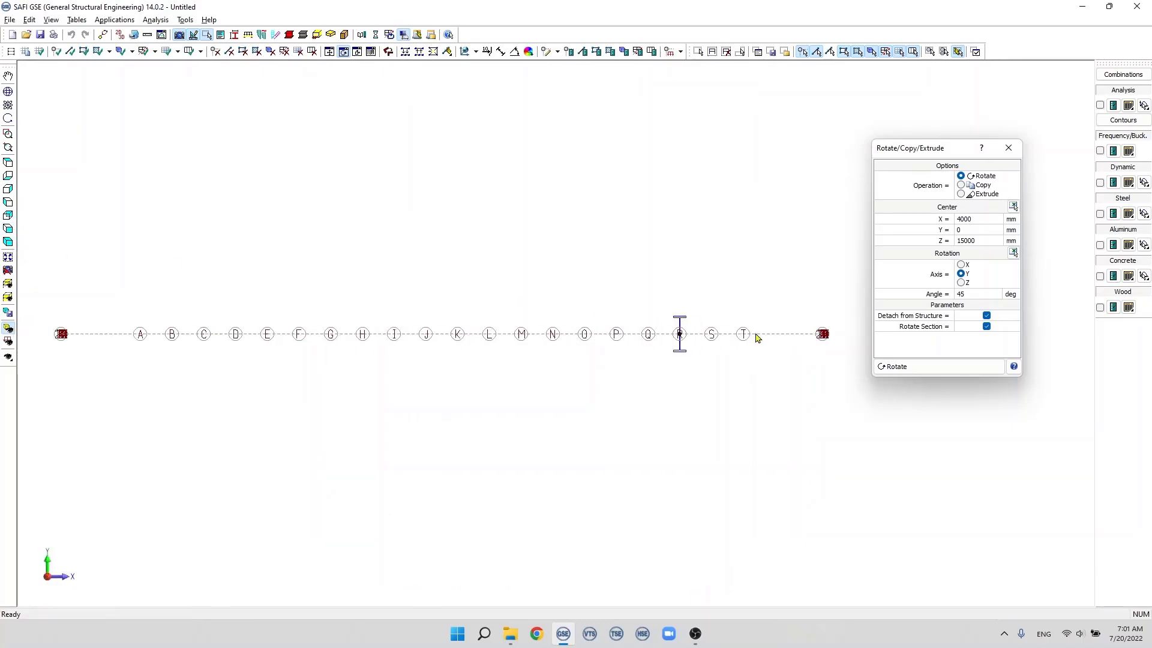
{"action": "scroll", "coordinate": [661, 326], "scroll_direction": "up", "scroll_amount": 3}
{"action": "scroll", "coordinate": [661, 327], "scroll_direction": "down", "scroll_amount": 1}
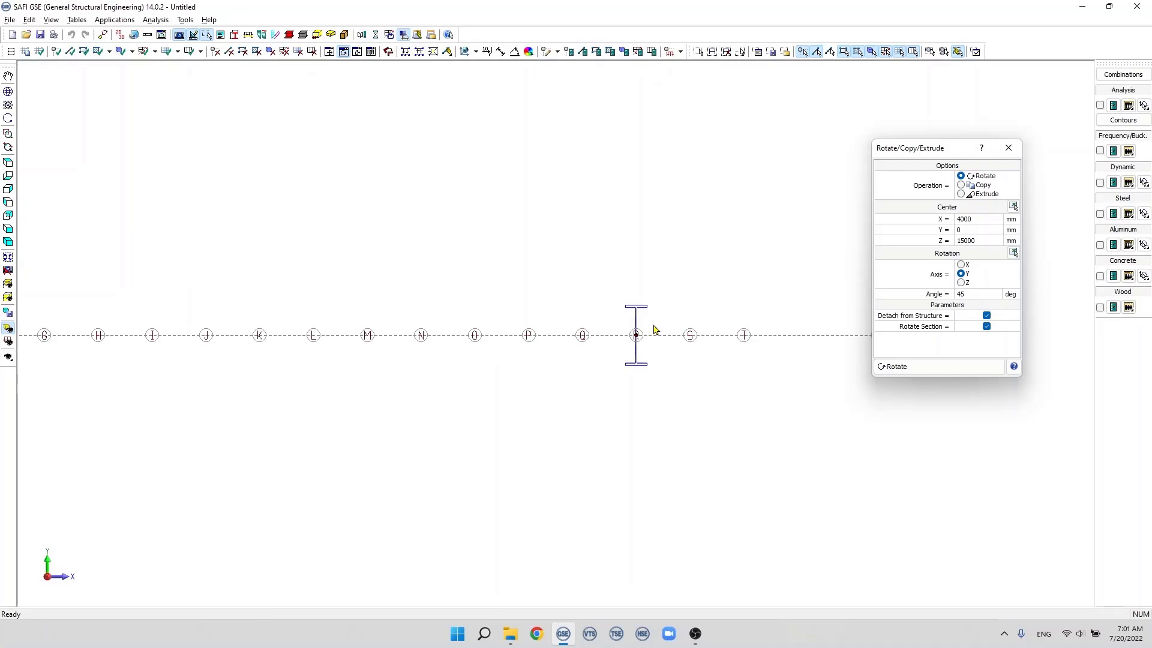
{"action": "scroll", "coordinate": [654, 329], "scroll_direction": "down", "scroll_amount": 1}
{"action": "scroll", "coordinate": [645, 324], "scroll_direction": "up", "scroll_amount": 1}
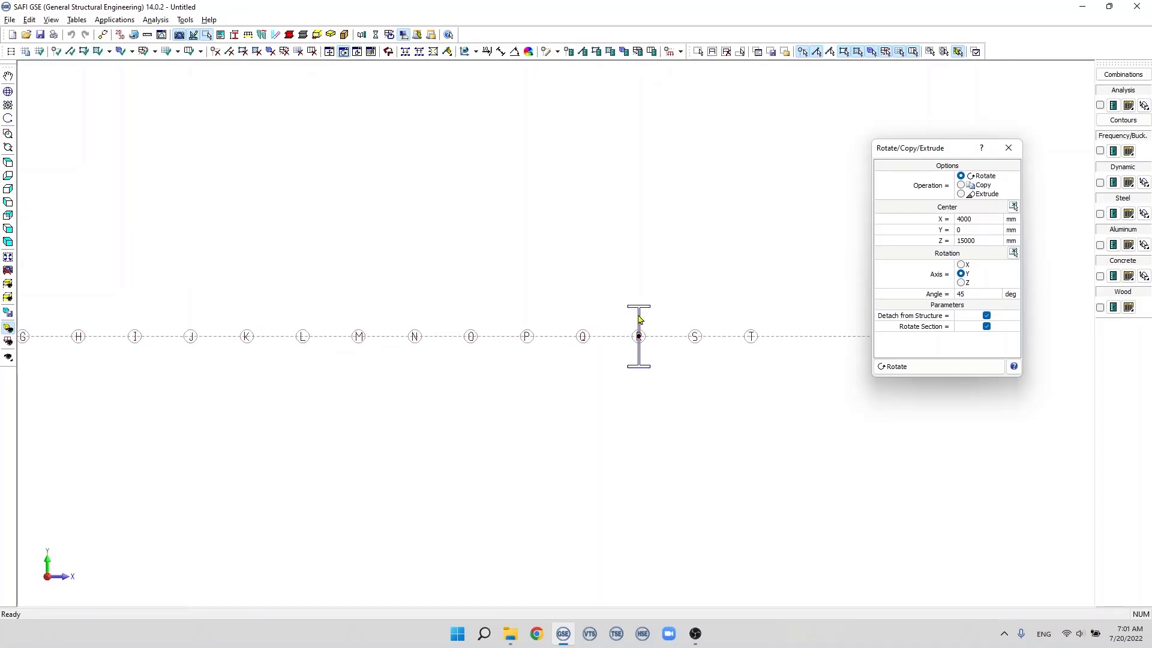
Step: Check the section rotation in the beam's member attributes
{"action": "double_click", "coordinate": [639, 319]}
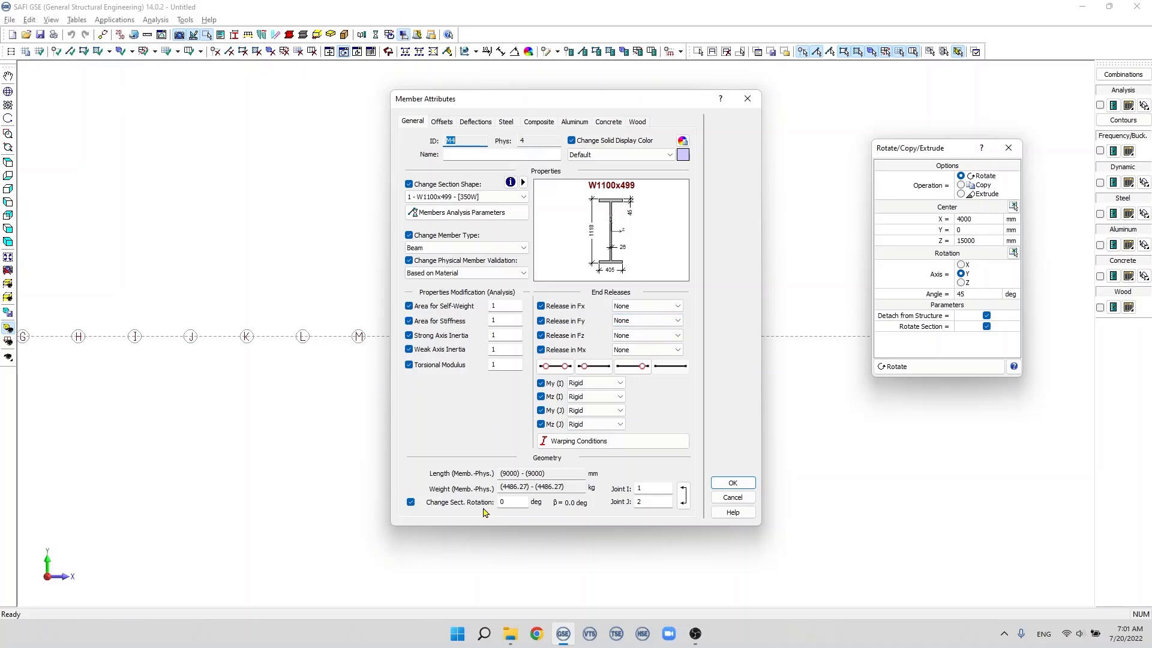
{"action": "left_click", "coordinate": [733, 483]}
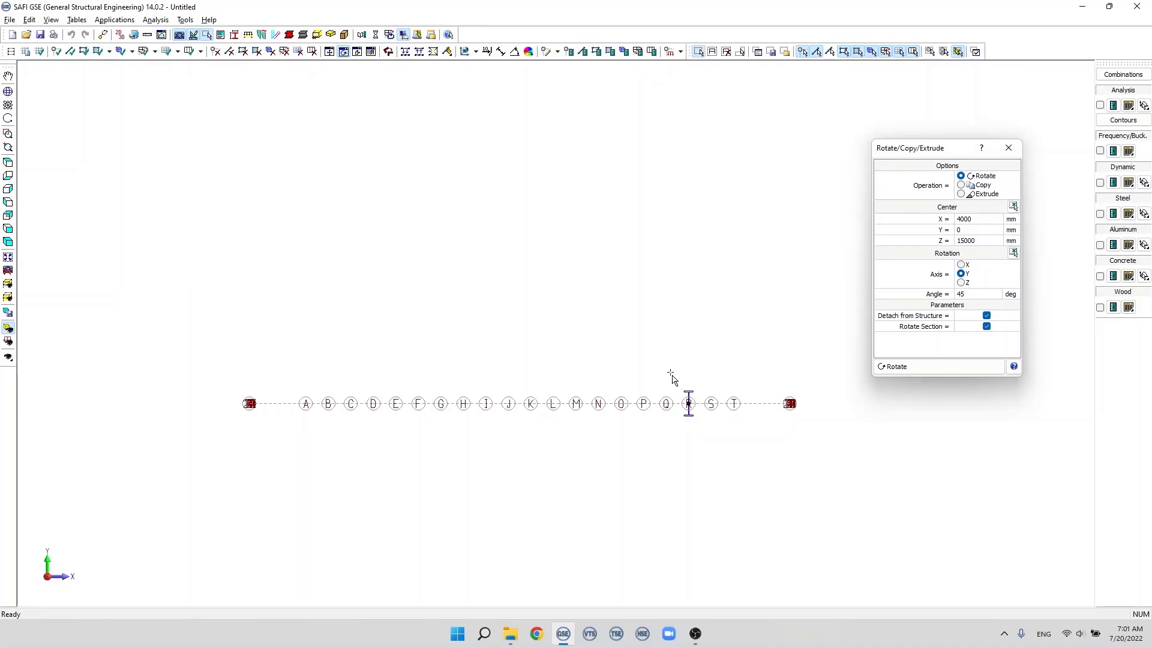
Step: Rotate the beam by 30 degrees about the Z axis with Rotate Section disabled
{"action": "left_click_drag", "start_coordinate": [671, 372], "coordinate": [731, 447]}
{"action": "left_click", "coordinate": [963, 283]}
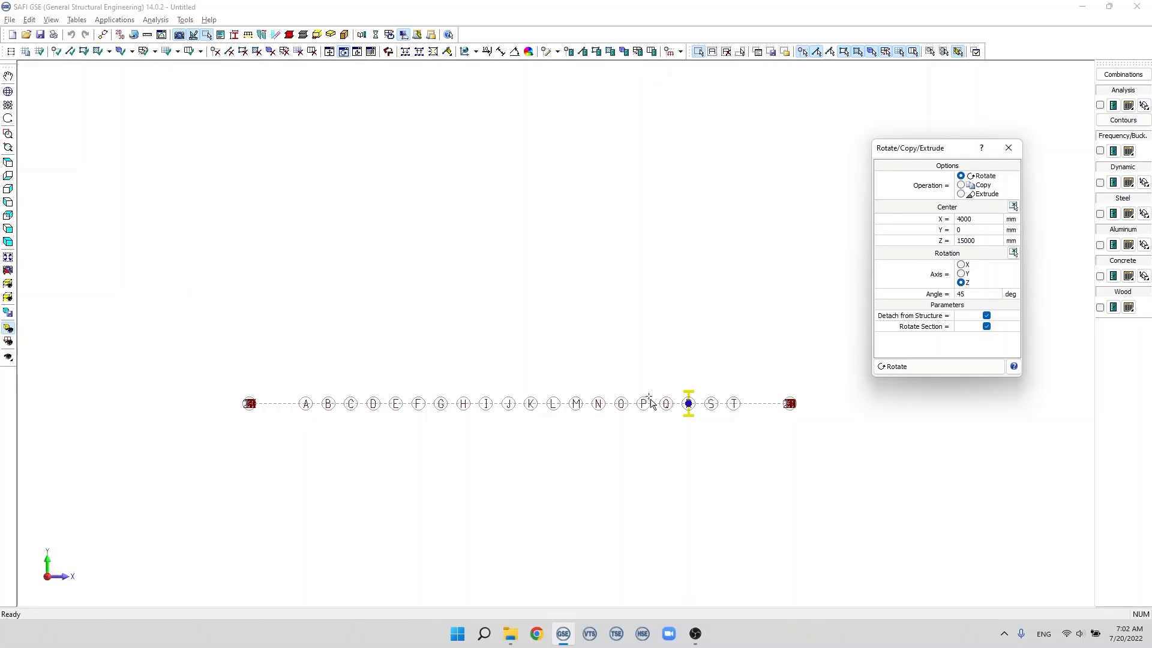
{"action": "double_click", "coordinate": [963, 294]}
{"action": "left_click", "coordinate": [986, 328]}
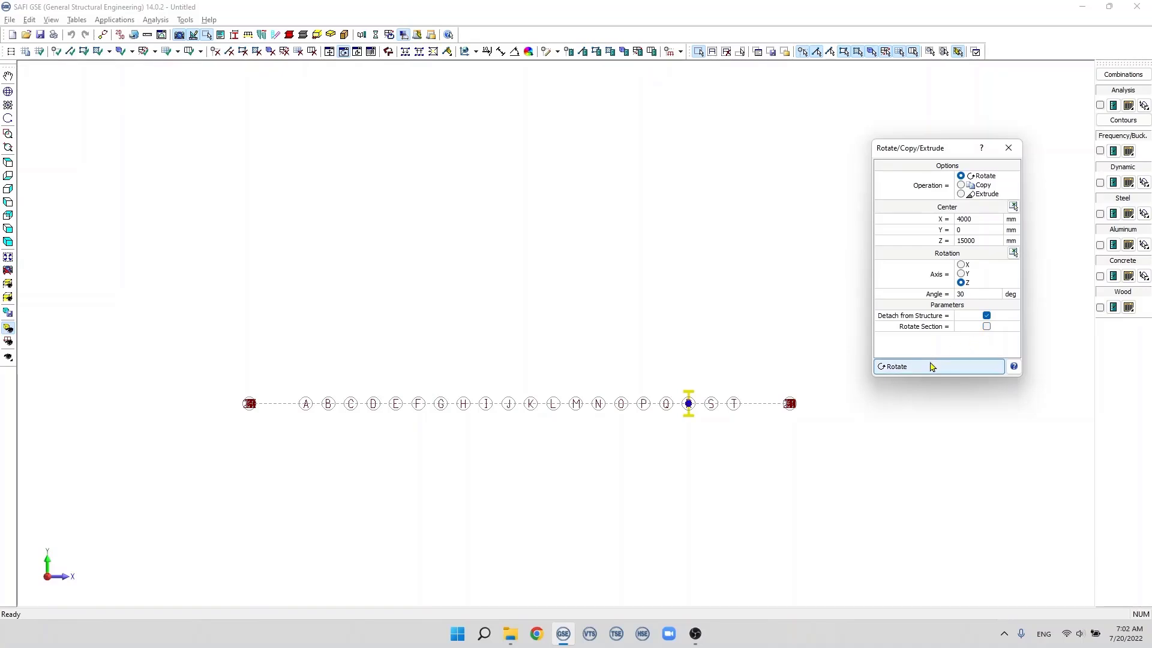
{"action": "left_click", "coordinate": [932, 366]}
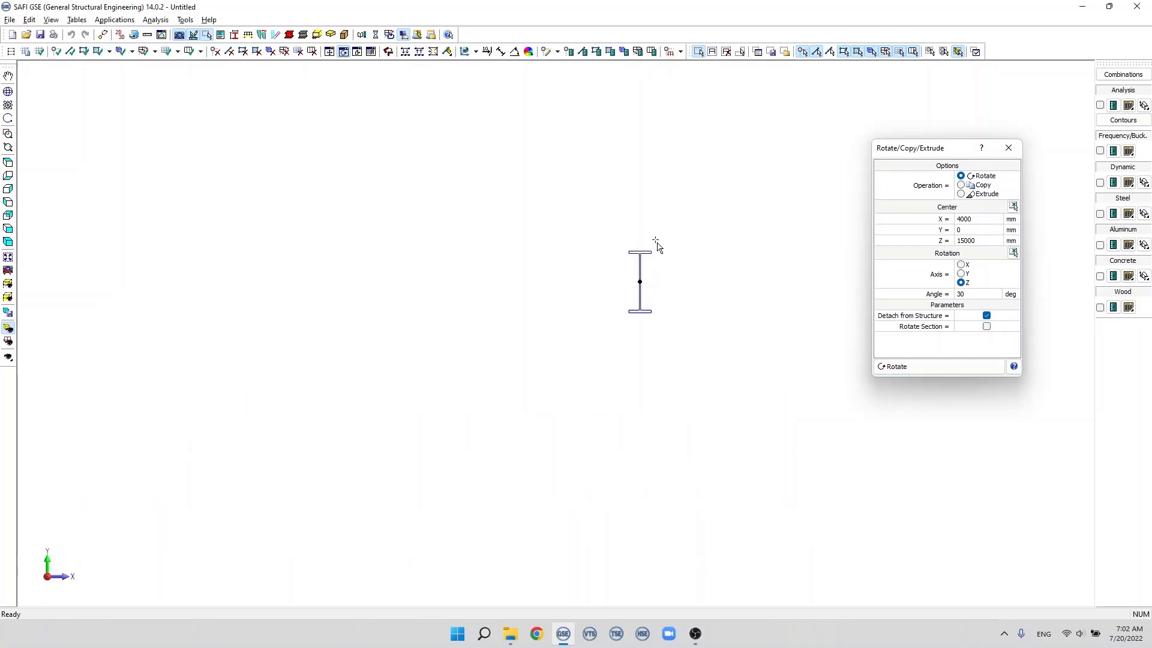
Step: Check the rotated beam's section rotation in its member attributes and discard any changes
{"action": "left_click_drag", "start_coordinate": [605, 226], "coordinate": [682, 336]}
{"action": "double_click", "coordinate": [641, 296]}
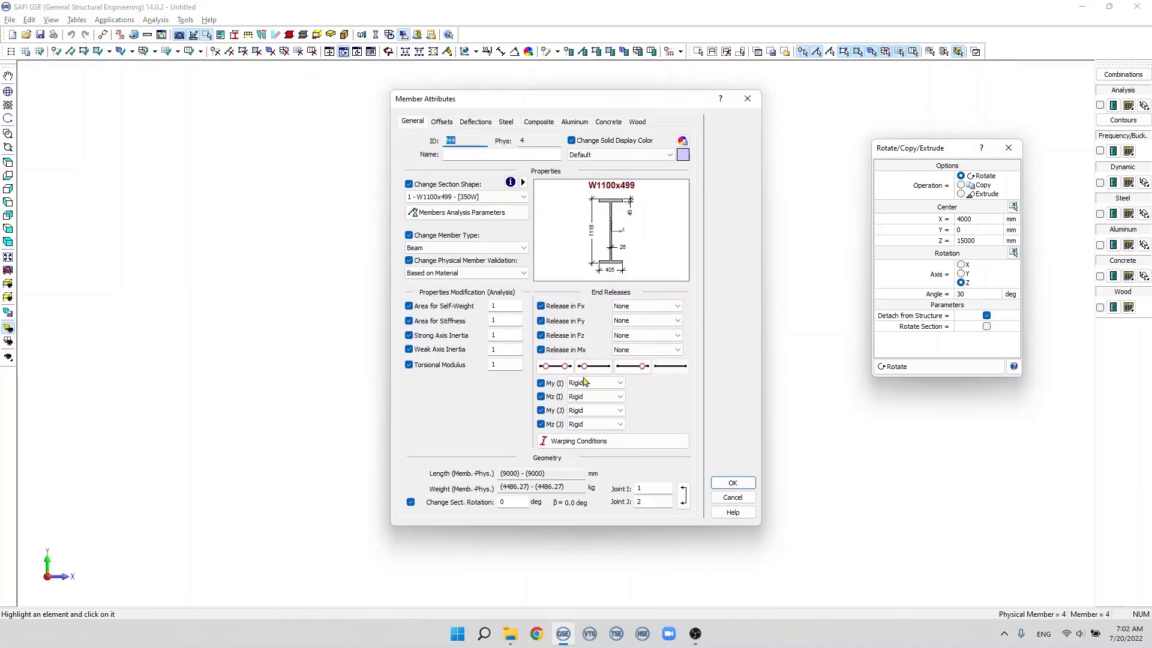
{"action": "double_click", "coordinate": [510, 502]}
{"action": "left_click", "coordinate": [748, 99]}
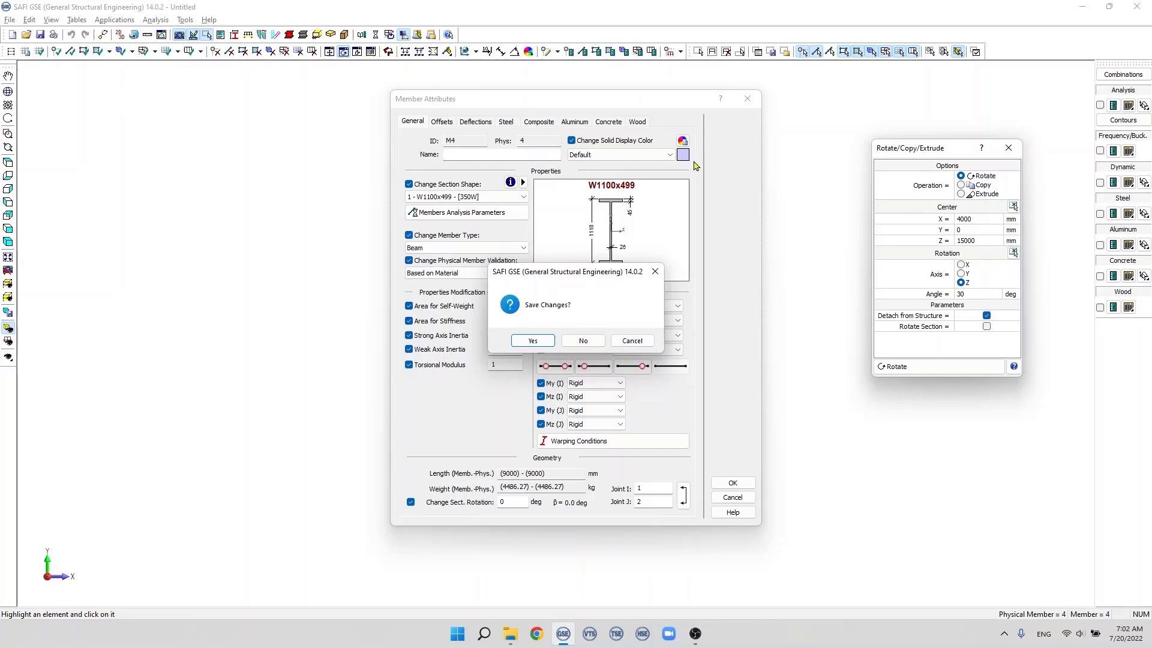
{"action": "left_click", "coordinate": [584, 338]}
{"action": "left_click", "coordinate": [637, 282]}
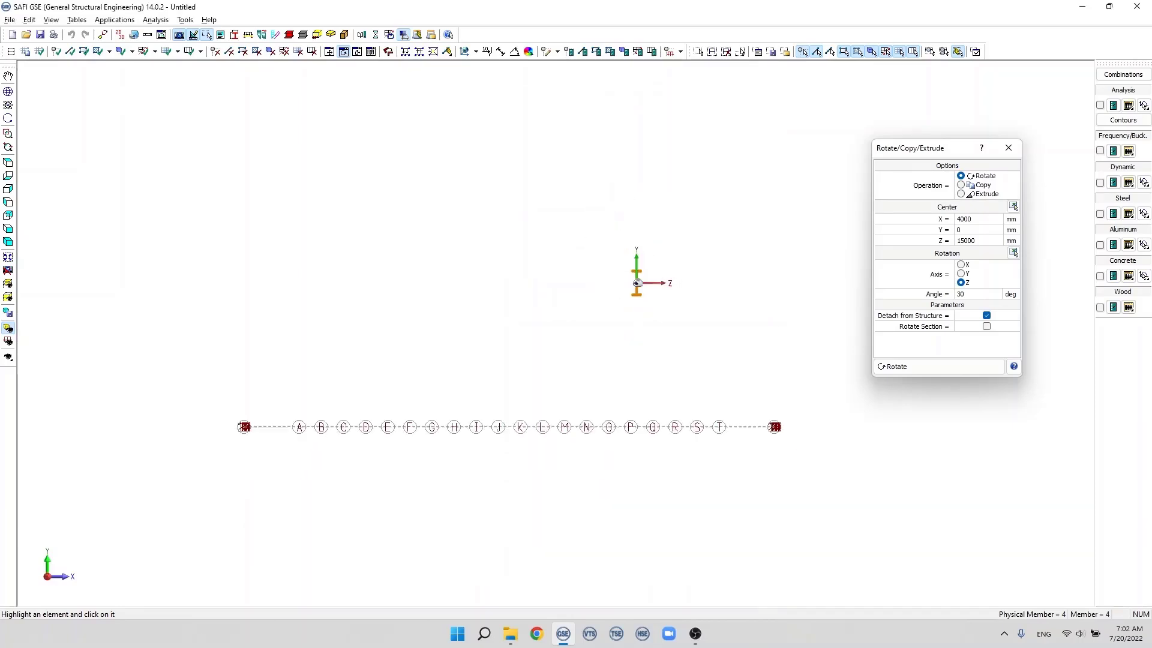
Step: Rotate the beam by -30 degrees about the Z axis with Rotate Section disabled
{"action": "double_click", "coordinate": [958, 294]}
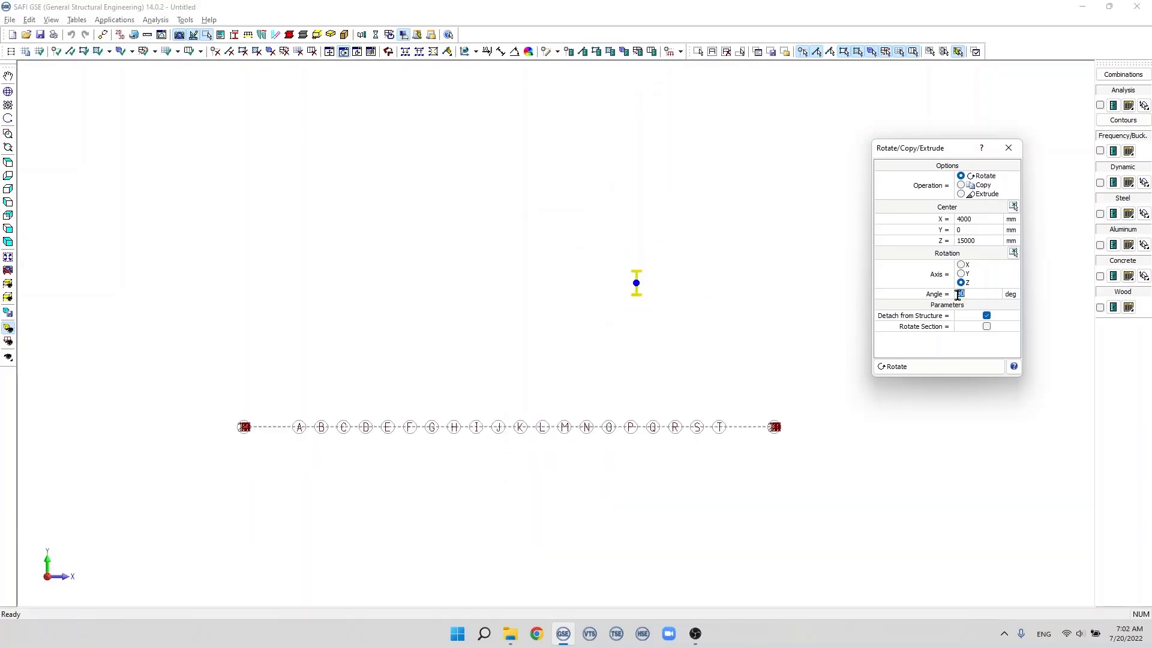
{"action": "left_click", "coordinate": [958, 295]}
{"action": "type", "text": "-3"}
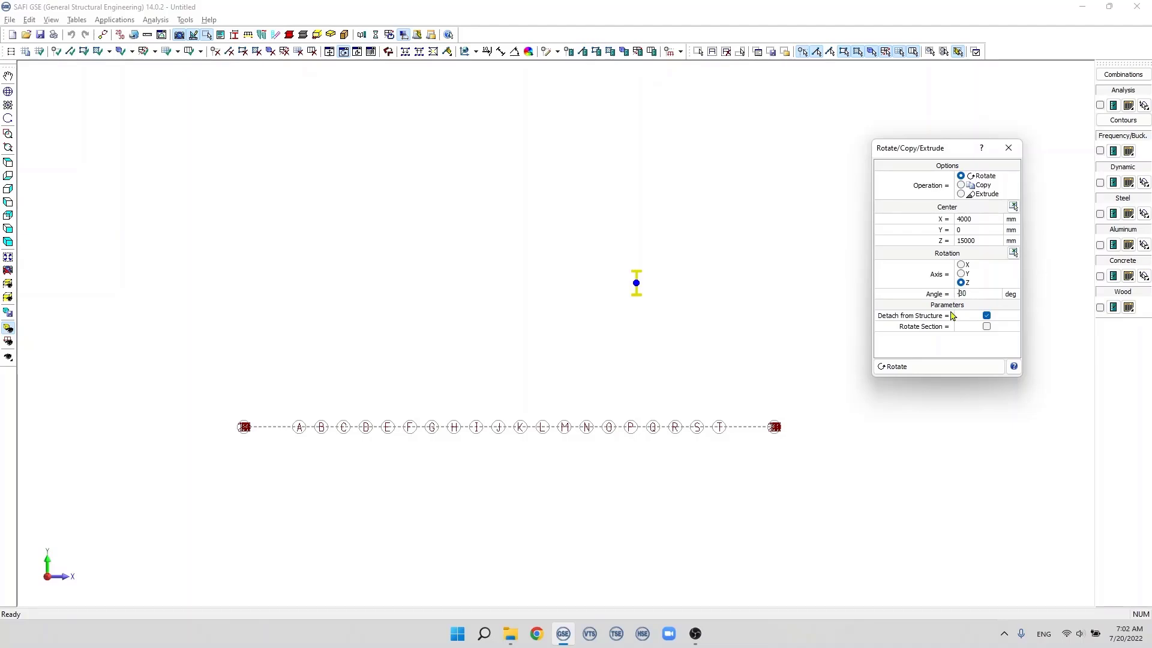
{"action": "left_click", "coordinate": [941, 369]}
{"action": "scroll", "coordinate": [668, 432], "scroll_direction": "up", "scroll_amount": 2}
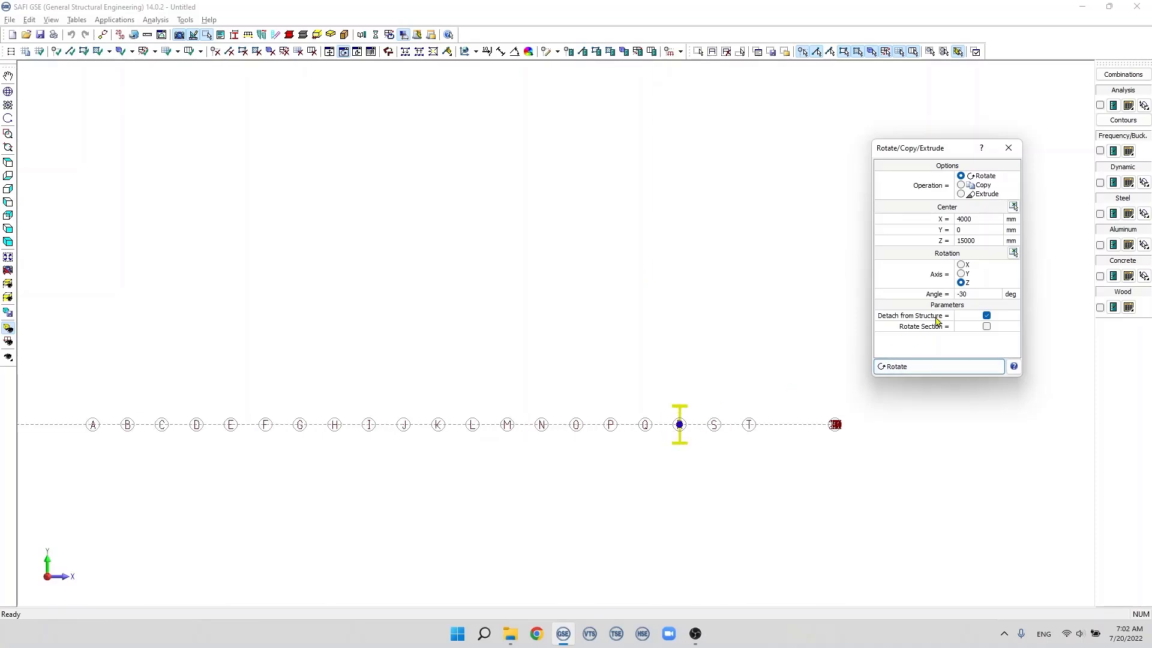
Step: Rotate the beam by 30 degrees about the Z axis with Rotate Section enabled, and check its section rotation in the member attributes
{"action": "left_click", "coordinate": [962, 294]}
{"action": "left_click", "coordinate": [959, 294]}
{"action": "key", "text": "BackSpace"}
{"action": "left_click", "coordinate": [987, 326]}
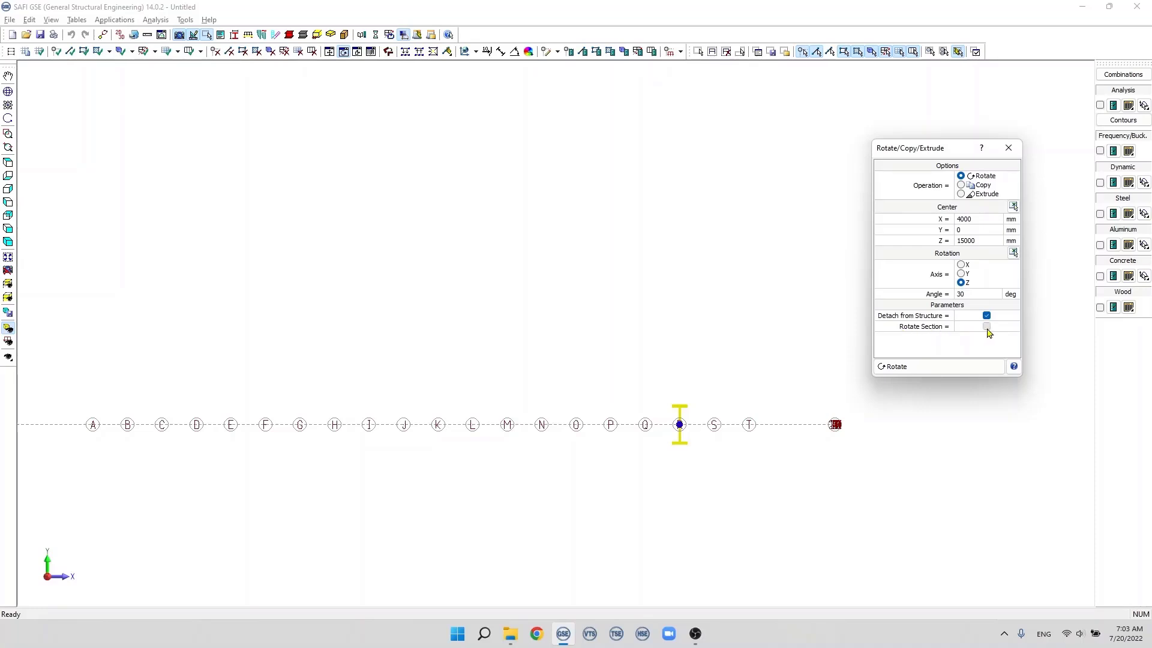
{"action": "left_click", "coordinate": [923, 369]}
{"action": "scroll", "coordinate": [627, 204], "scroll_direction": "up", "scroll_amount": 1}
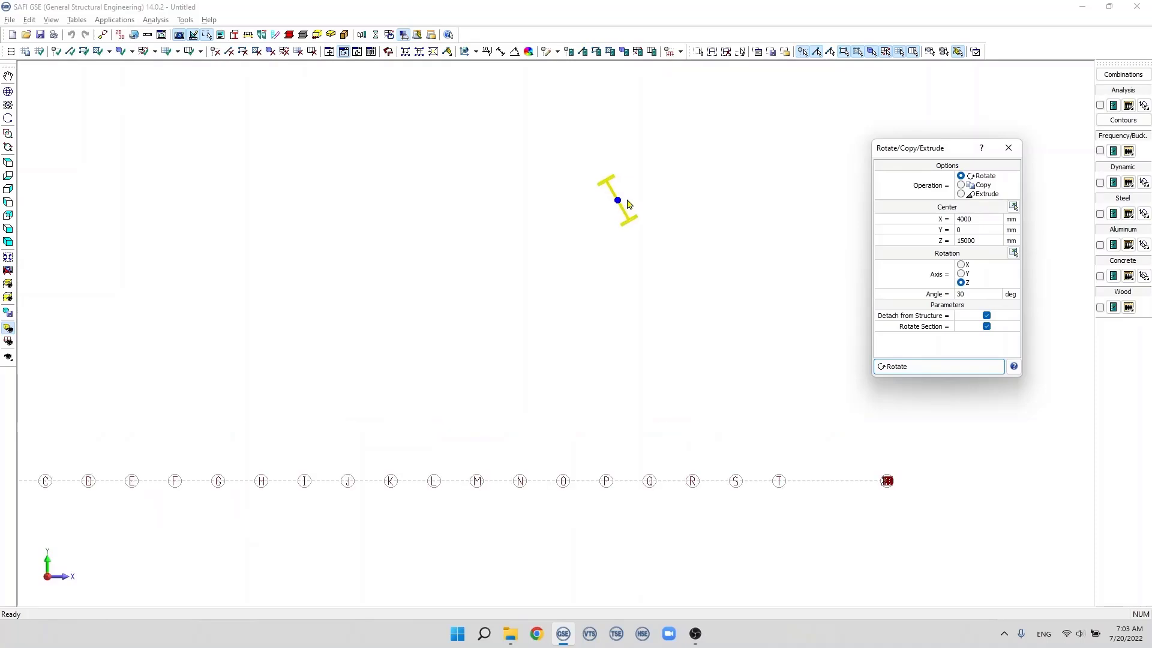
{"action": "double_click", "coordinate": [626, 205]}
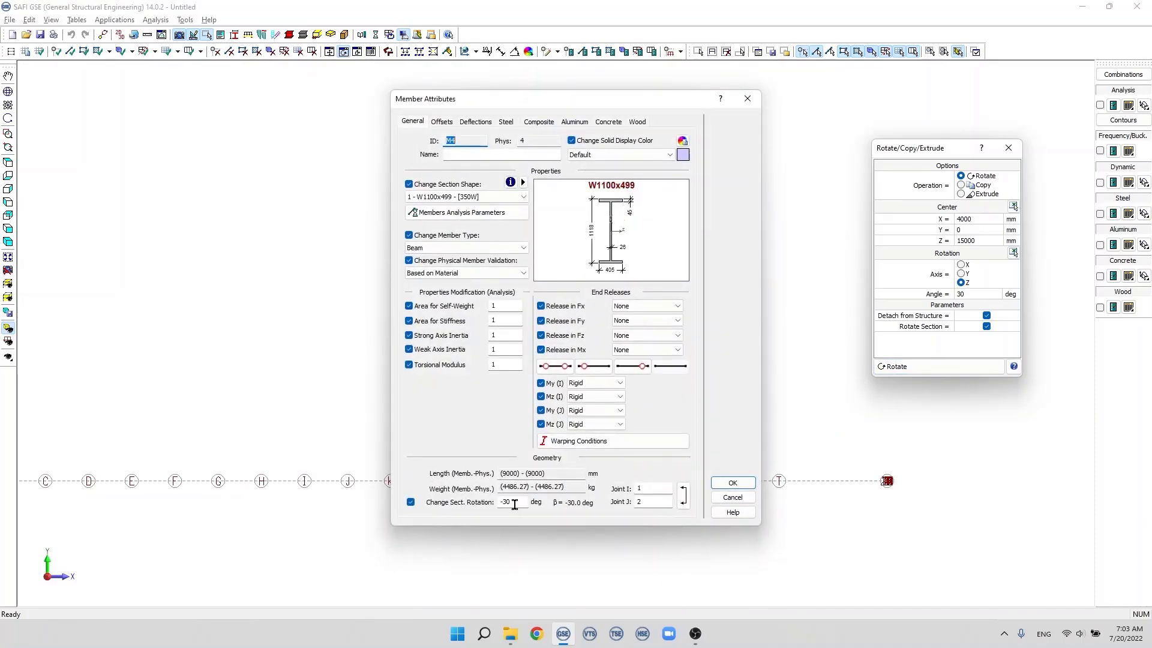
{"action": "left_click", "coordinate": [732, 483]}
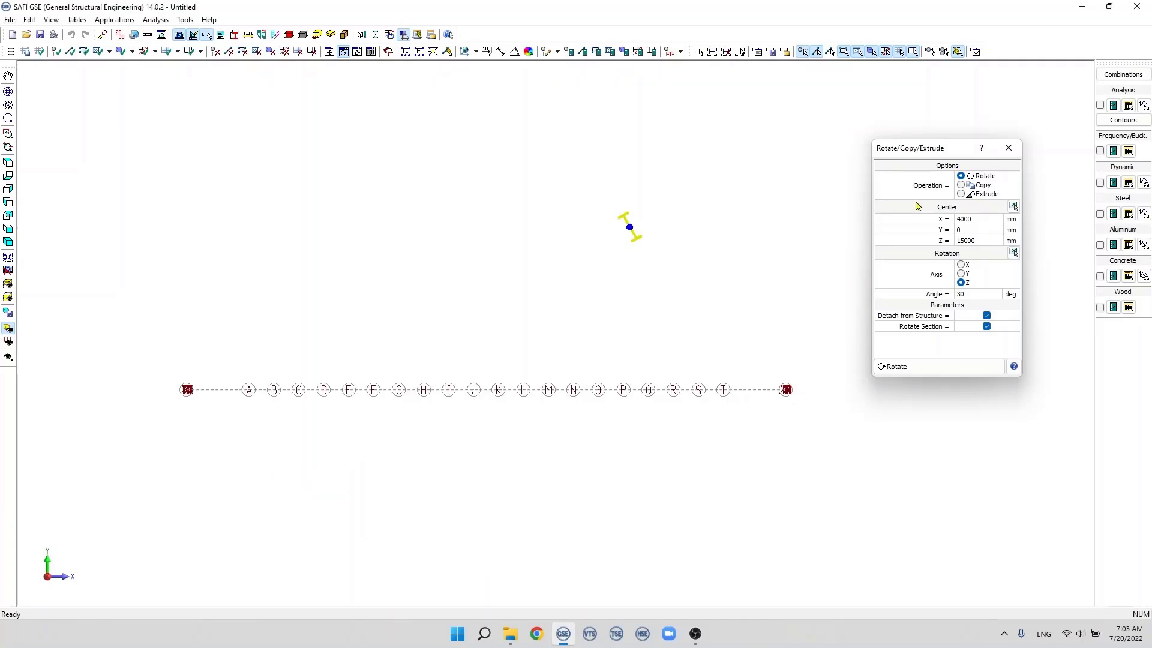
Step: Create 2 rotated copies of the beam at 30 degrees about the Z axis with section rotation, loads and attributes included
{"action": "left_click", "coordinate": [961, 186]}
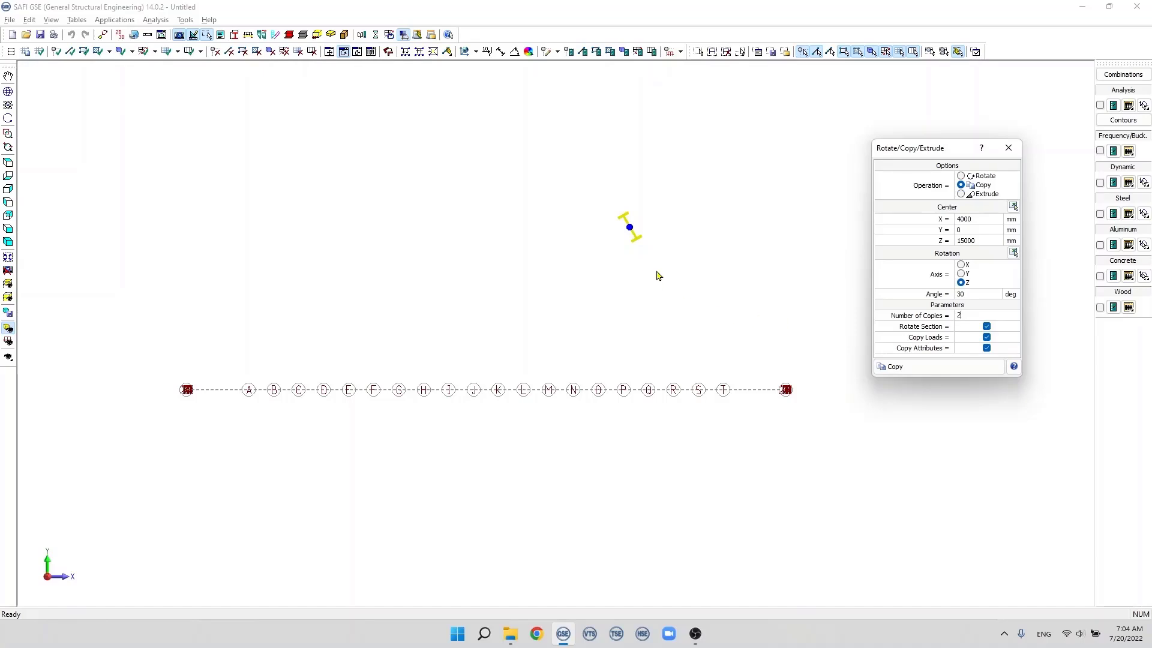
{"action": "left_click", "coordinate": [921, 373]}
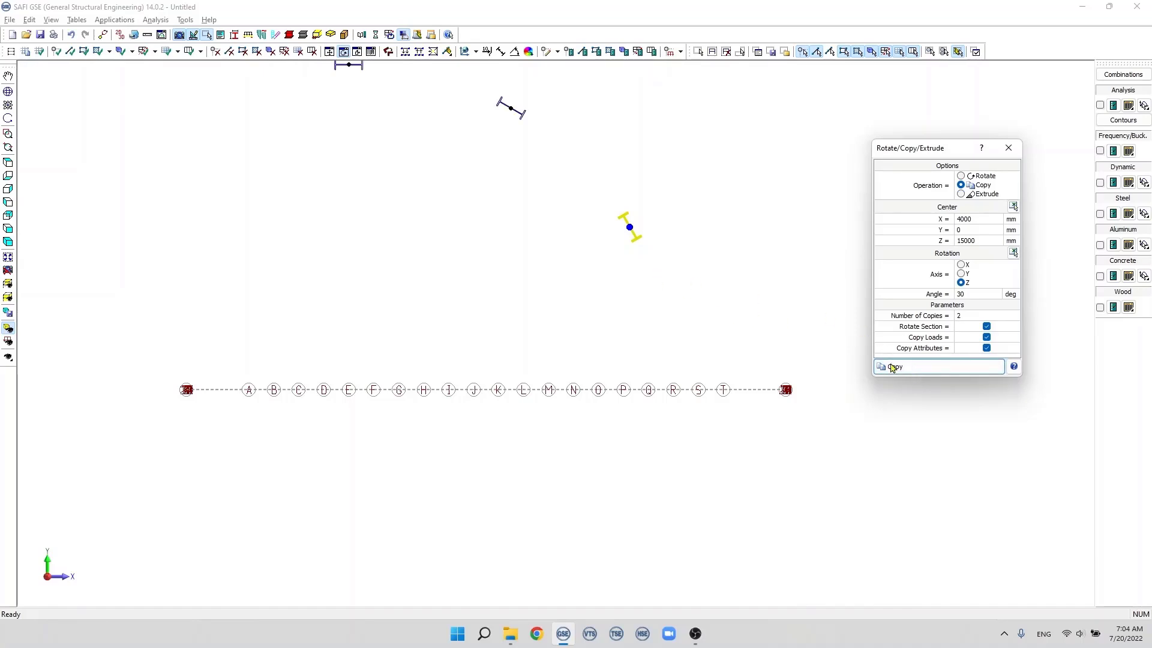
{"action": "scroll", "coordinate": [570, 228], "scroll_direction": "down", "scroll_amount": 2}
{"action": "scroll", "coordinate": [494, 133], "scroll_direction": "up", "scroll_amount": 3}
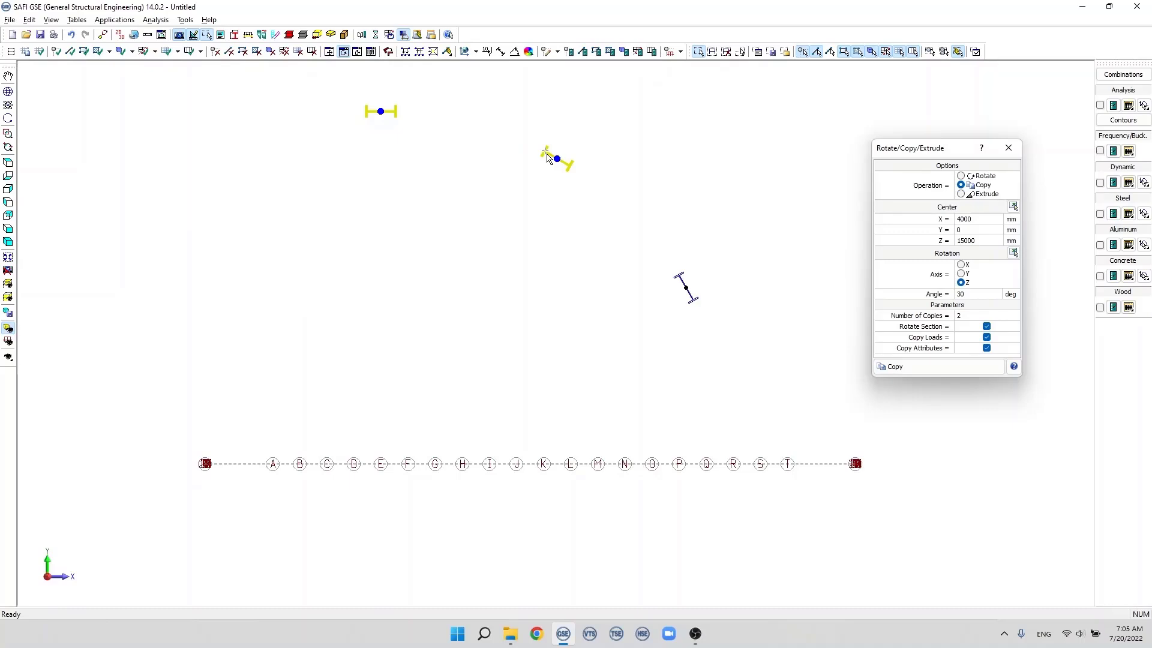
Step: View the model in the XZ plane and delete all the beams
{"action": "key", "text": "Escape"}
{"action": "left_click", "coordinate": [9, 163]}
{"action": "left_click_drag", "start_coordinate": [385, 157], "coordinate": [578, 314]}
{"action": "key", "text": "Delete"}
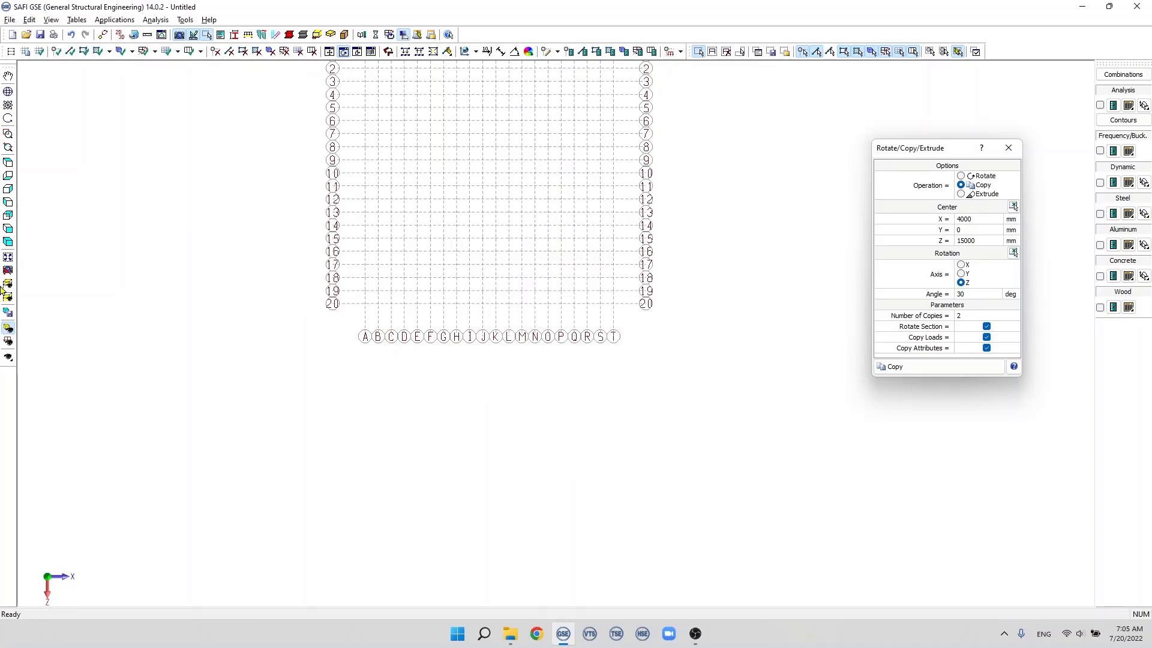
Step: Draw a member along grid line 20 from N to S
{"action": "left_click", "coordinate": [9, 259]}
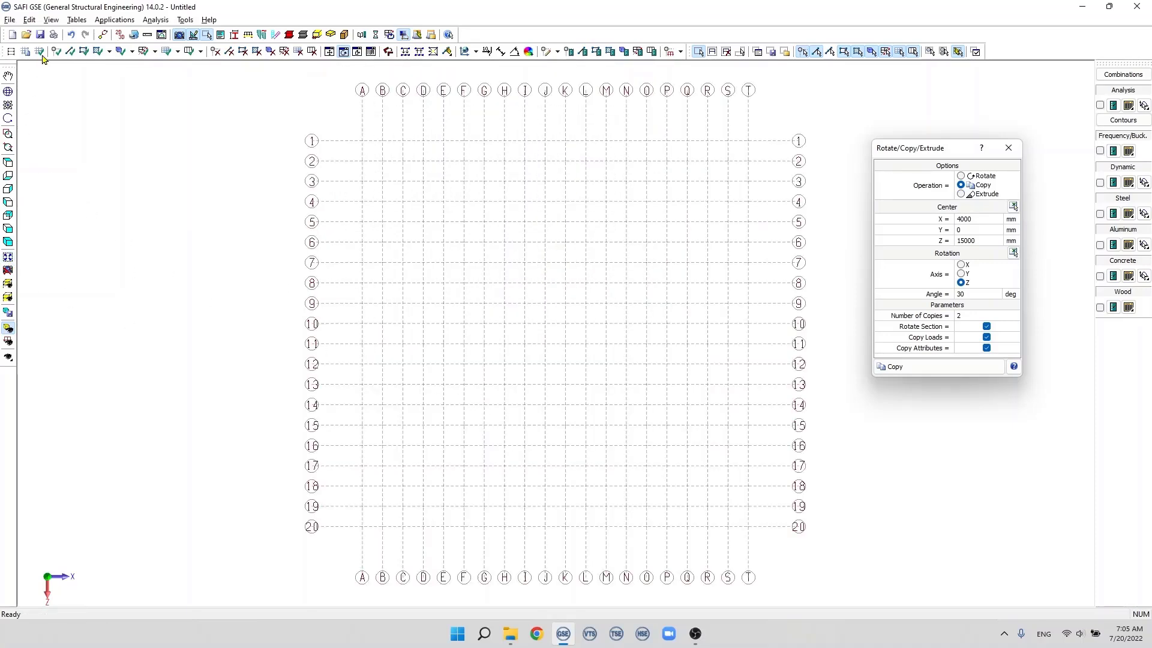
{"action": "left_click", "coordinate": [70, 51]}
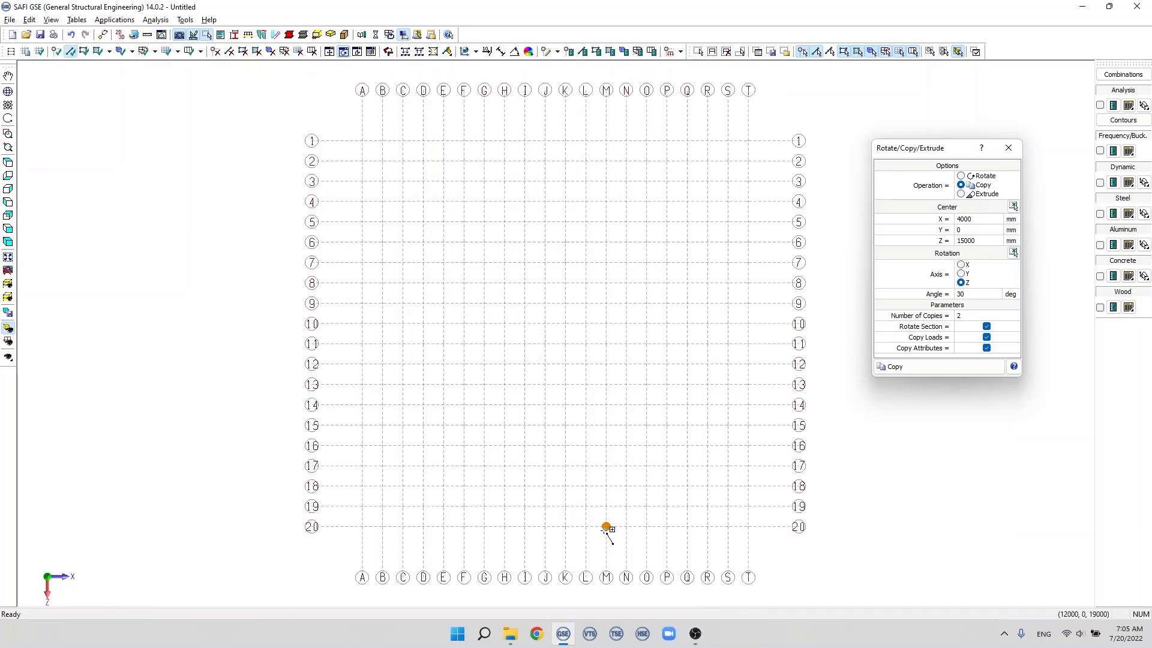
{"action": "left_click", "coordinate": [626, 527]}
{"action": "left_click", "coordinate": [728, 526]}
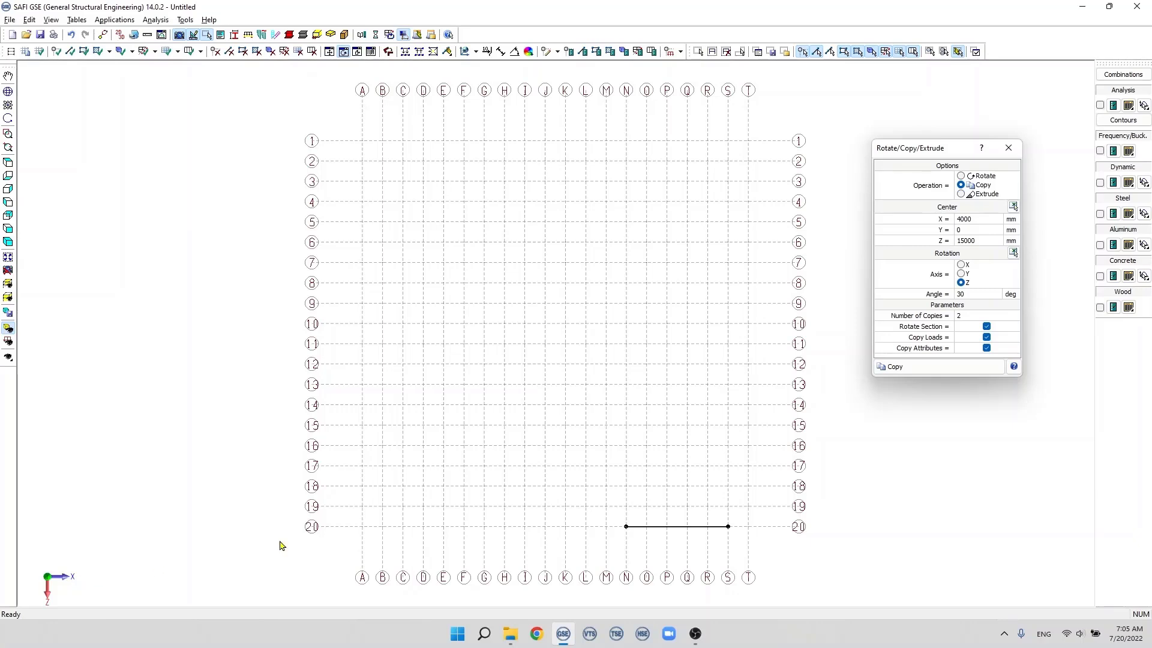
Step: Extrude the member about the Y axis with the center at H-20 (7000, 0, 19000), a 30-degree angle and 2 copies
{"action": "left_click", "coordinate": [962, 274]}
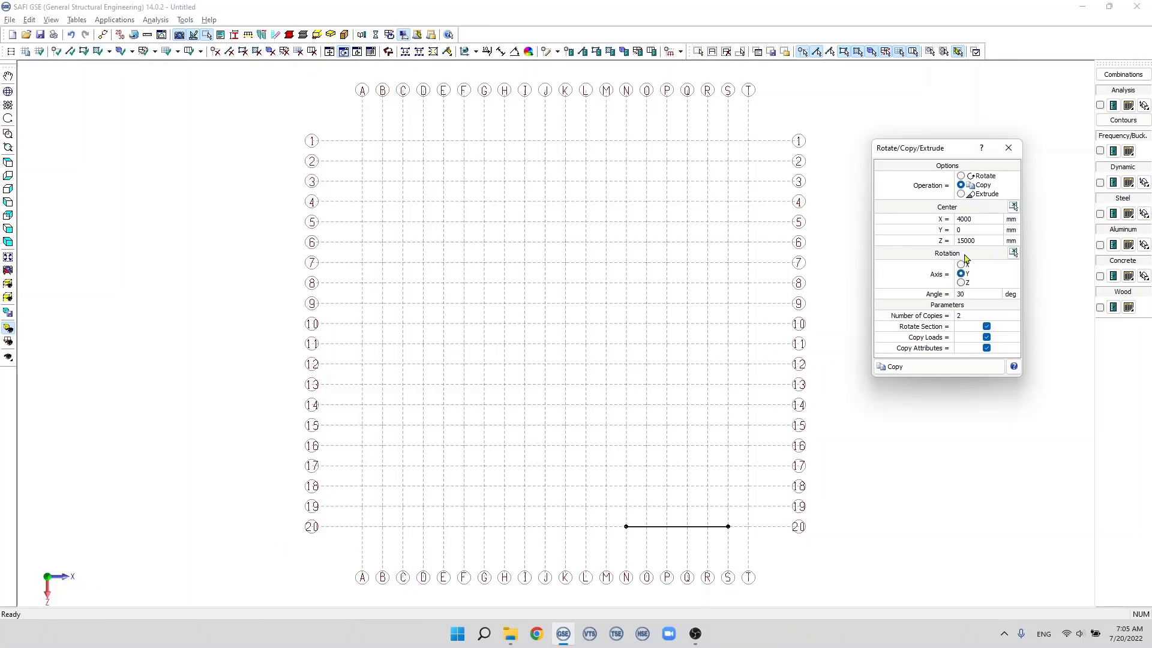
{"action": "left_click", "coordinate": [1013, 207]}
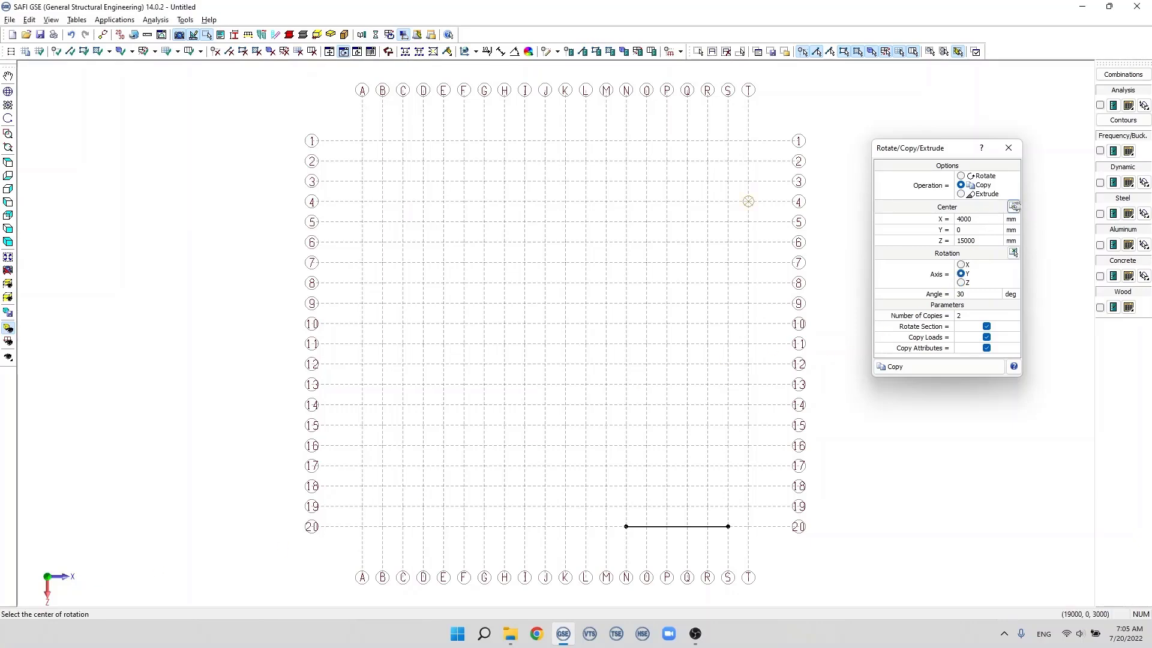
{"action": "left_click", "coordinate": [506, 527]}
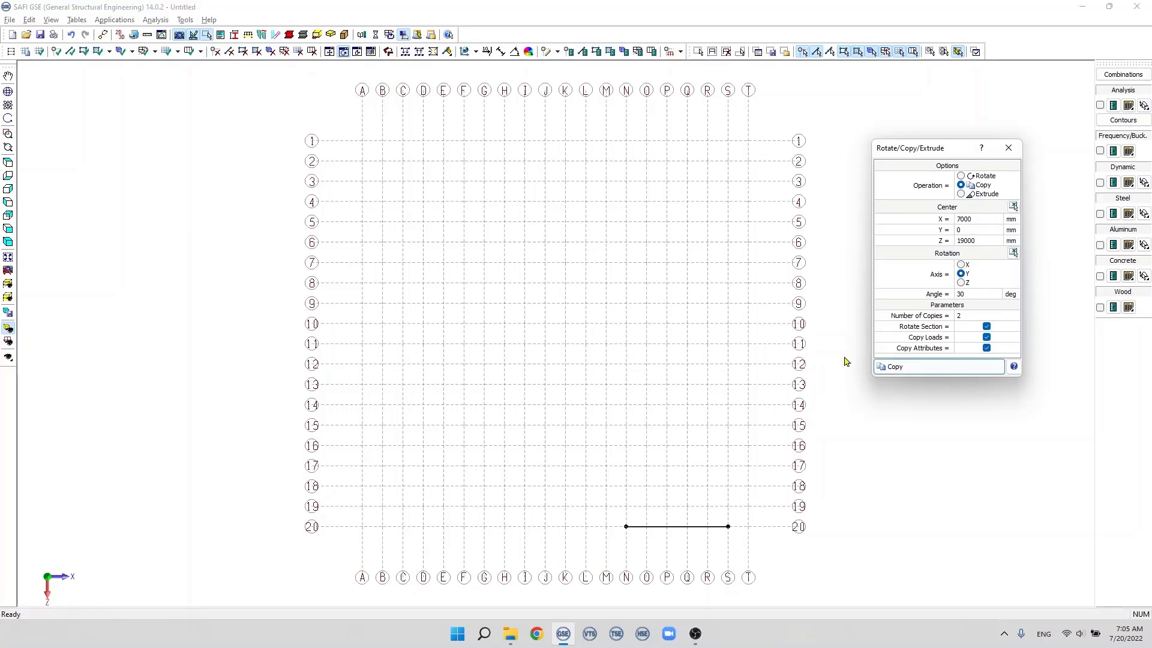
{"action": "left_click", "coordinate": [698, 51]}
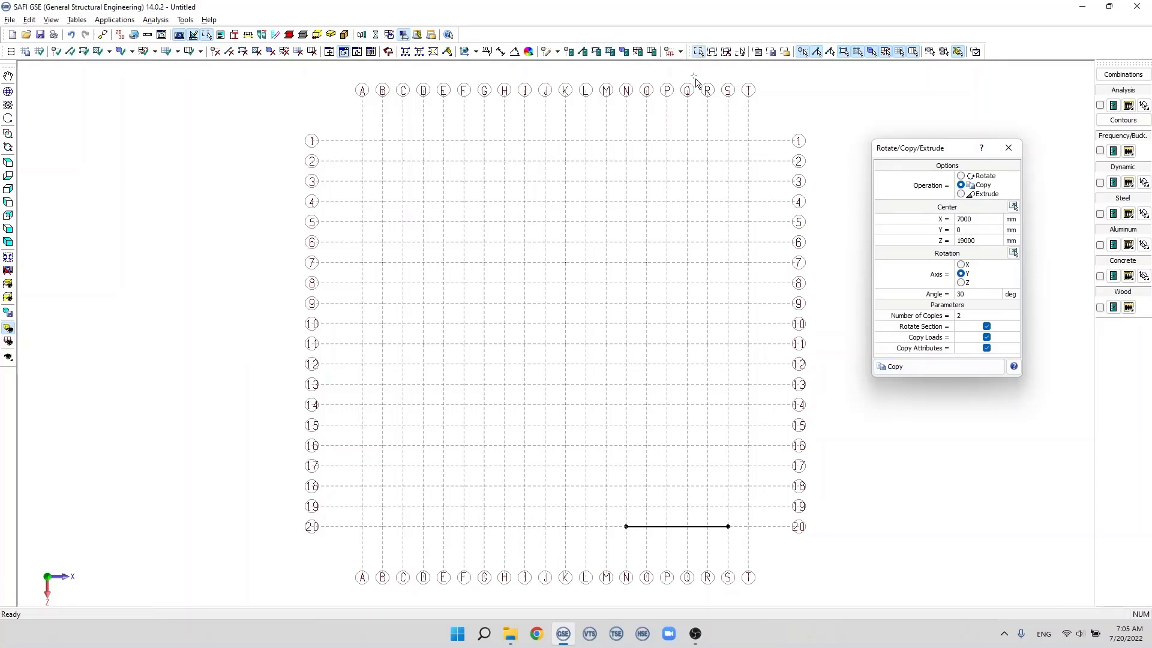
{"action": "left_click_drag", "start_coordinate": [577, 465], "coordinate": [775, 559]}
{"action": "left_click", "coordinate": [962, 194]}
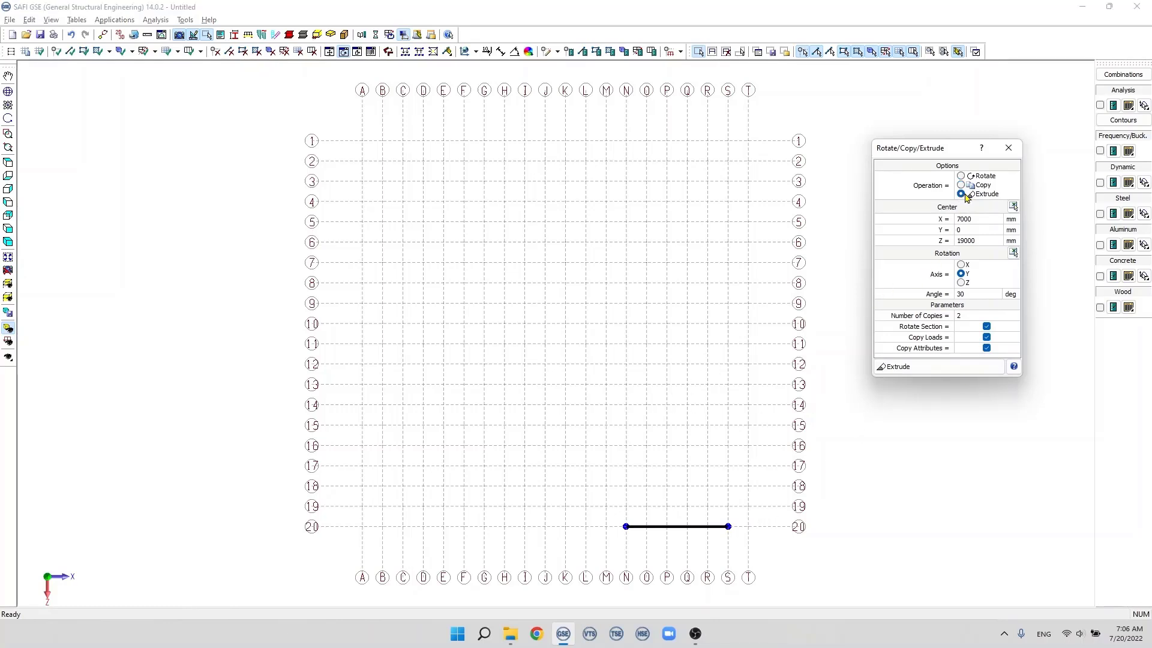
{"action": "double_click", "coordinate": [967, 293]}
{"action": "left_click", "coordinate": [931, 367]}
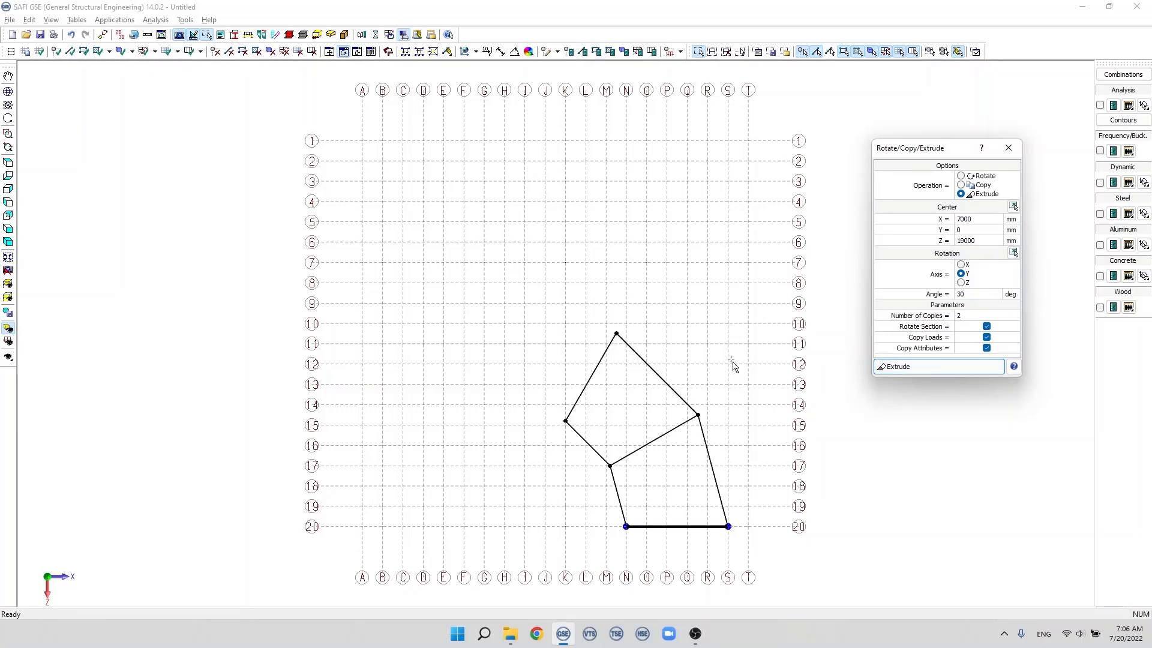
Step: Examine the individual members and joints generated by the rotational extrusion
{"action": "left_click_drag", "start_coordinate": [709, 395], "coordinate": [606, 476]}
{"action": "left_click", "coordinate": [635, 340]}
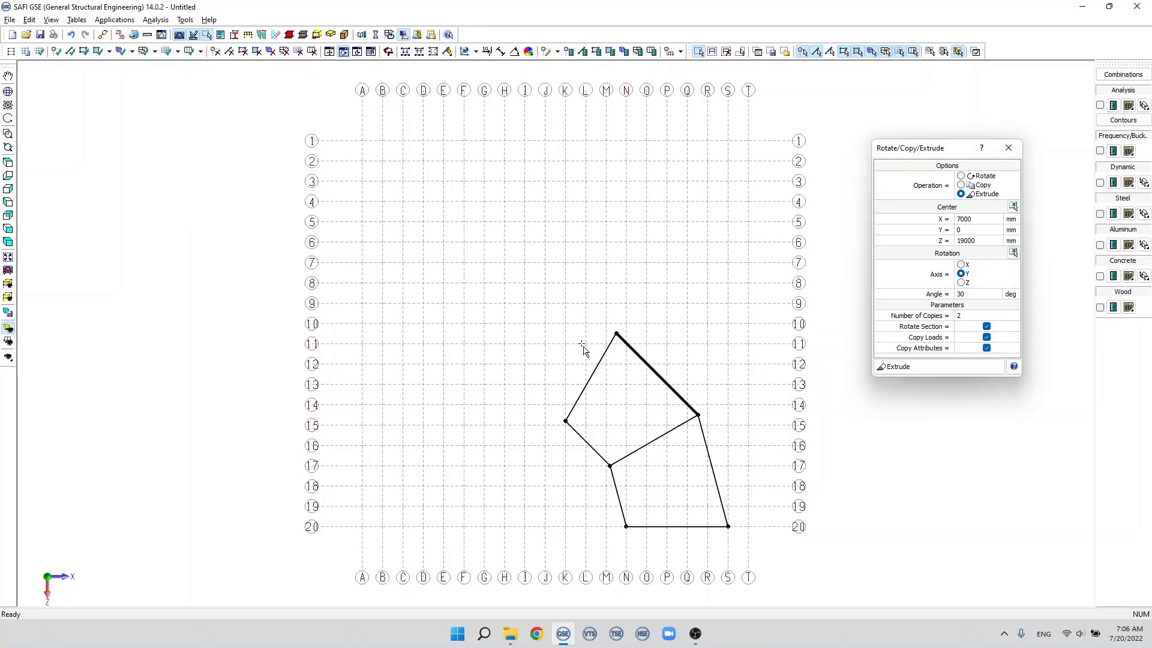
{"action": "left_click", "coordinate": [598, 369]}
{"action": "left_click", "coordinate": [663, 435], "text": "ctrl"}
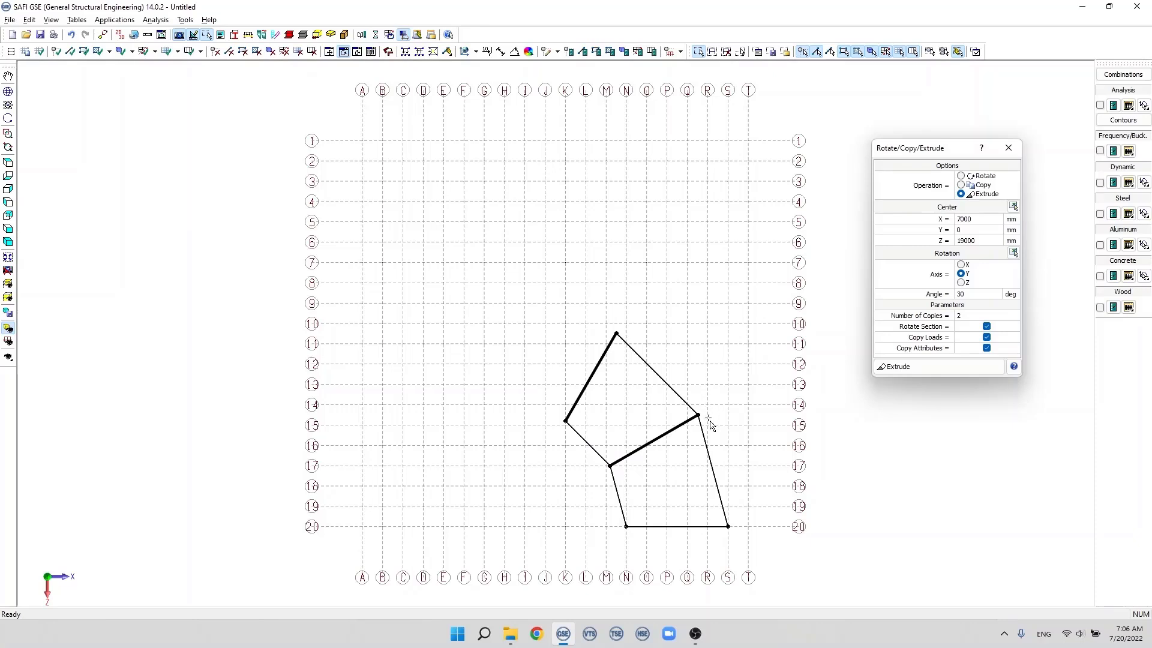
{"action": "left_click", "coordinate": [729, 528]}
{"action": "left_click", "coordinate": [699, 414]}
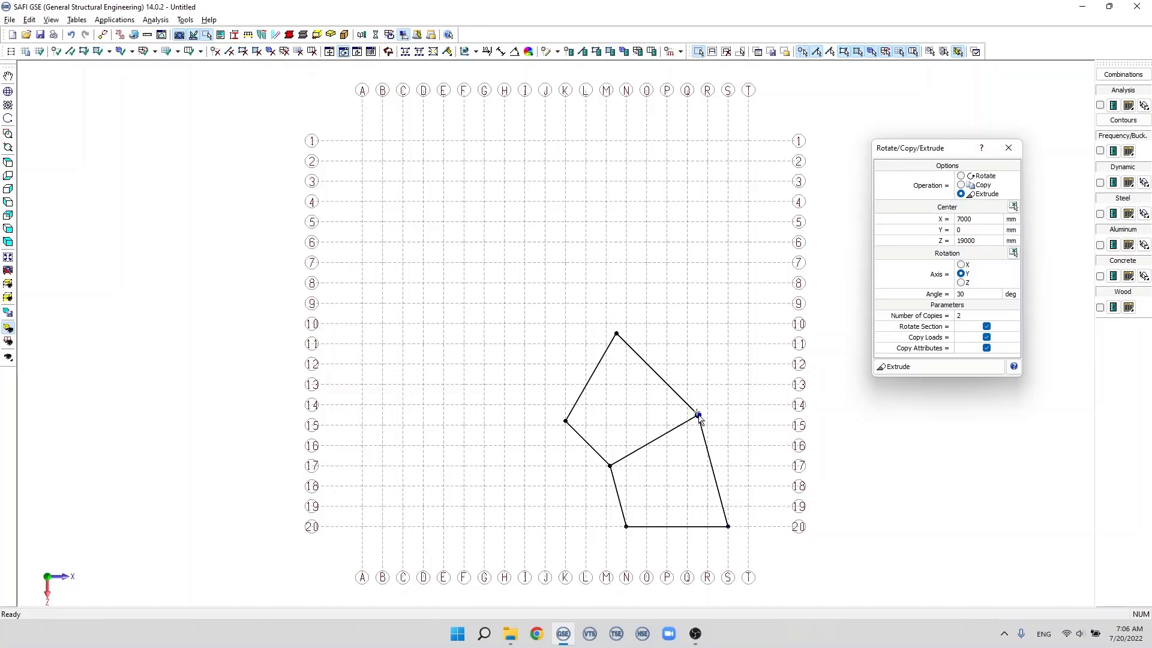
{"action": "left_click_drag", "start_coordinate": [606, 319], "coordinate": [647, 384]}
{"action": "left_click_drag", "start_coordinate": [724, 449], "coordinate": [696, 472]}
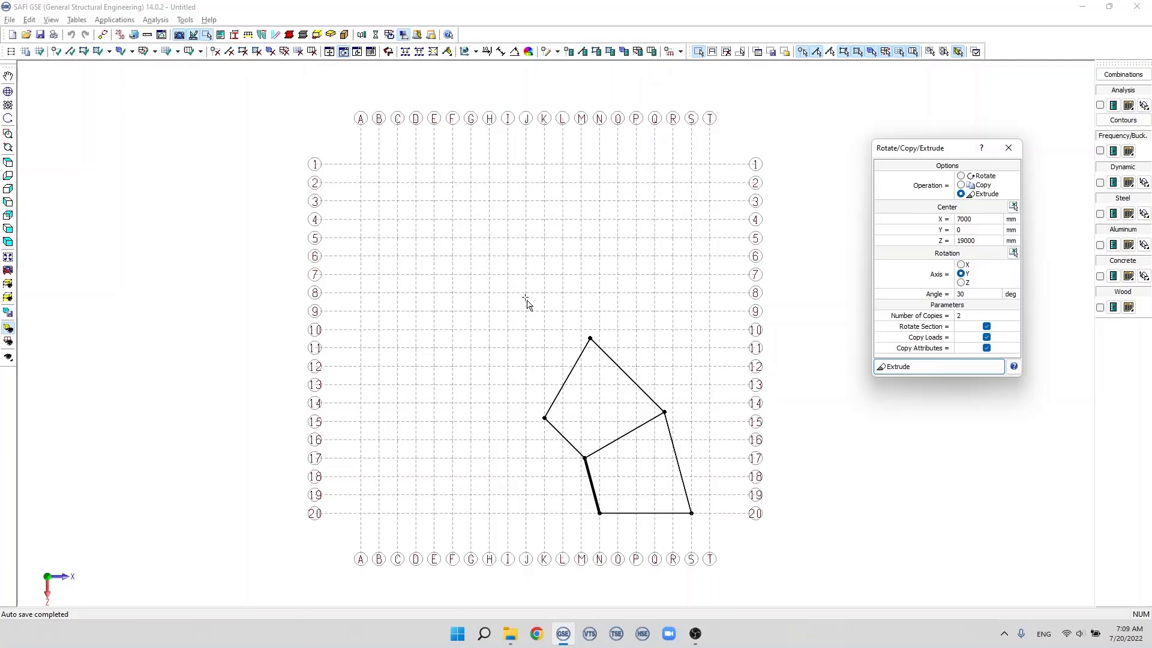
Step: Delete all the members and joints of the extruded frame
{"action": "left_click_drag", "start_coordinate": [525, 296], "coordinate": [710, 539]}
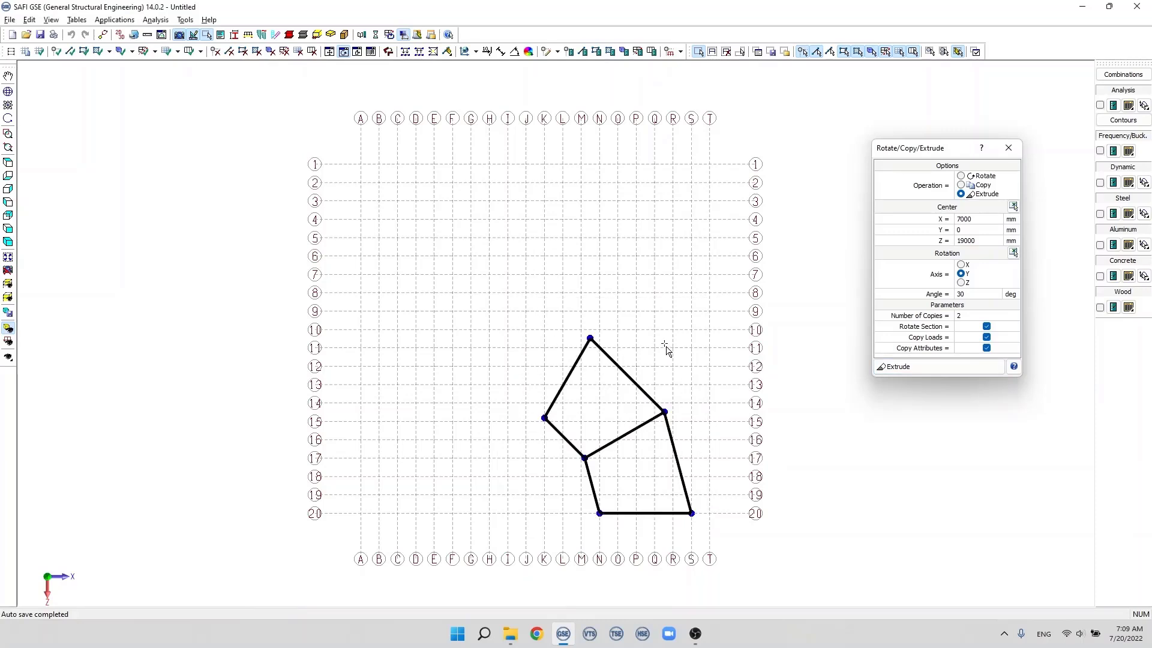
{"action": "key", "text": "Delete"}
{"action": "left_click", "coordinate": [591, 337]}
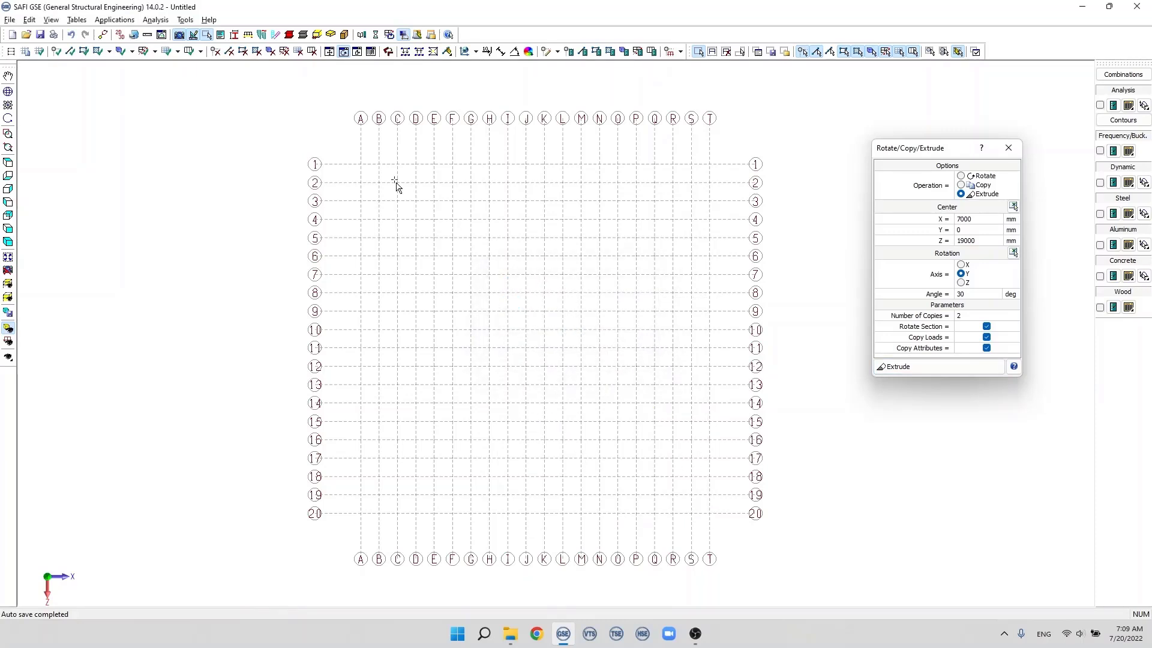
Step: Add a joint at grid intersection T-20 and set the rotation center at A-20 (0, 0, 19000)
{"action": "left_click", "coordinate": [57, 51]}
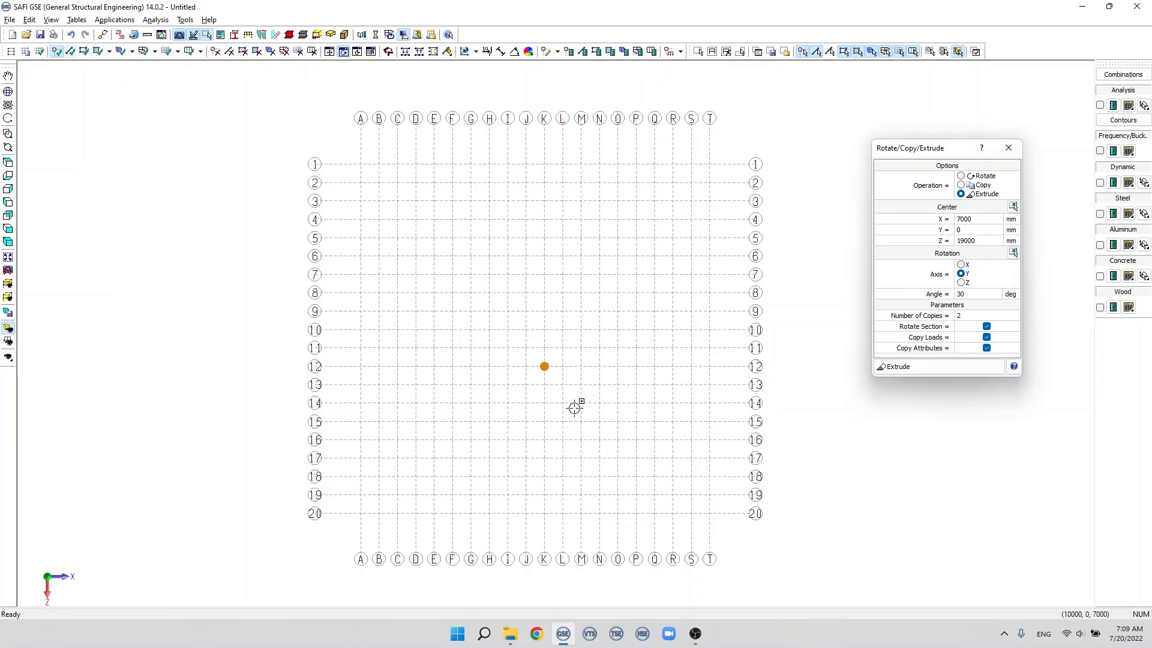
{"action": "left_click", "coordinate": [717, 516]}
{"action": "left_click", "coordinate": [1013, 206]}
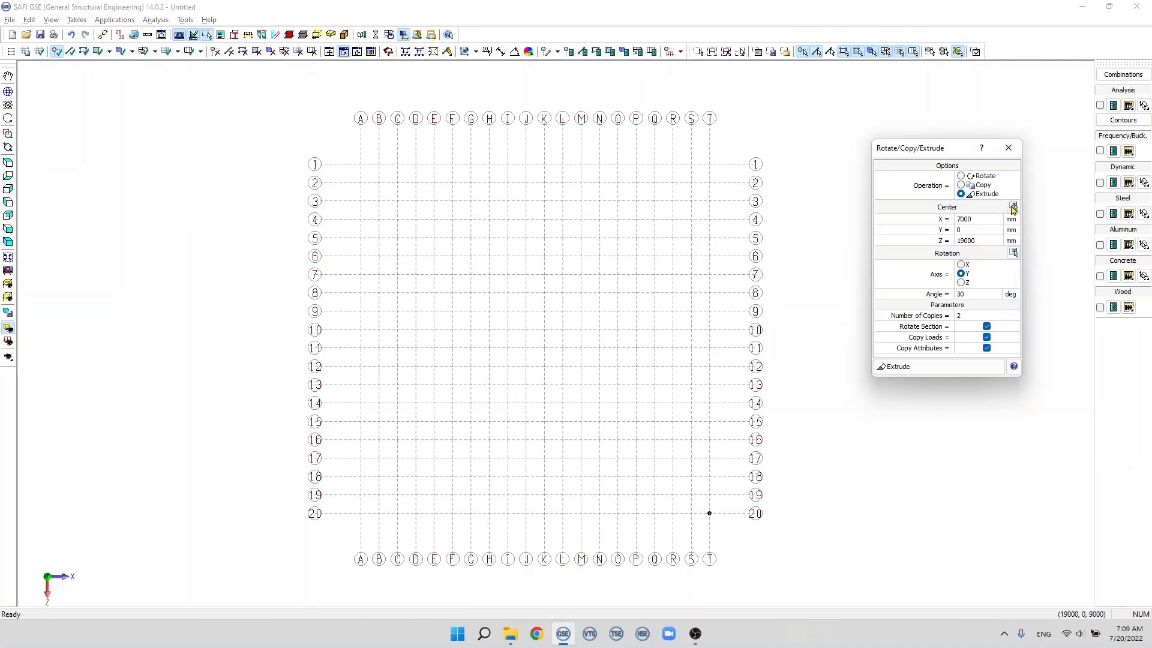
{"action": "left_click", "coordinate": [362, 514]}
Step: Extrude the joint at T-20 about the Y axis with a 10-degree angle and 9 copies to form an arc of members
{"action": "left_click", "coordinate": [961, 315]}
{"action": "left_click", "coordinate": [962, 294]}
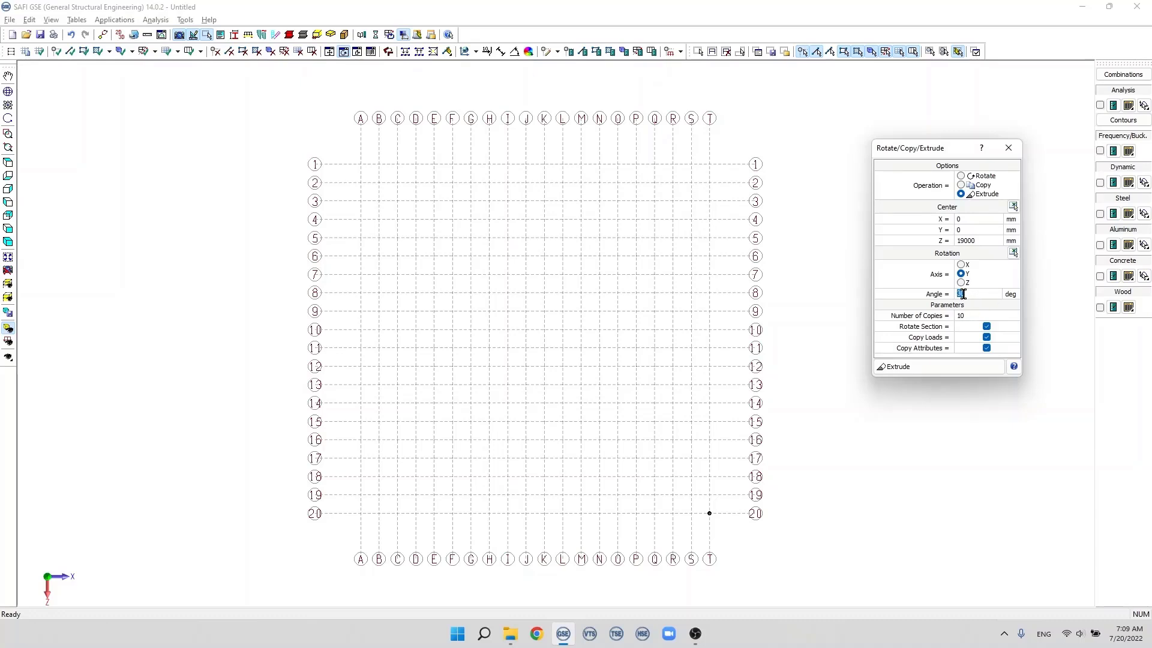
{"action": "type", "text": "10"}
{"action": "left_click", "coordinate": [961, 316]}
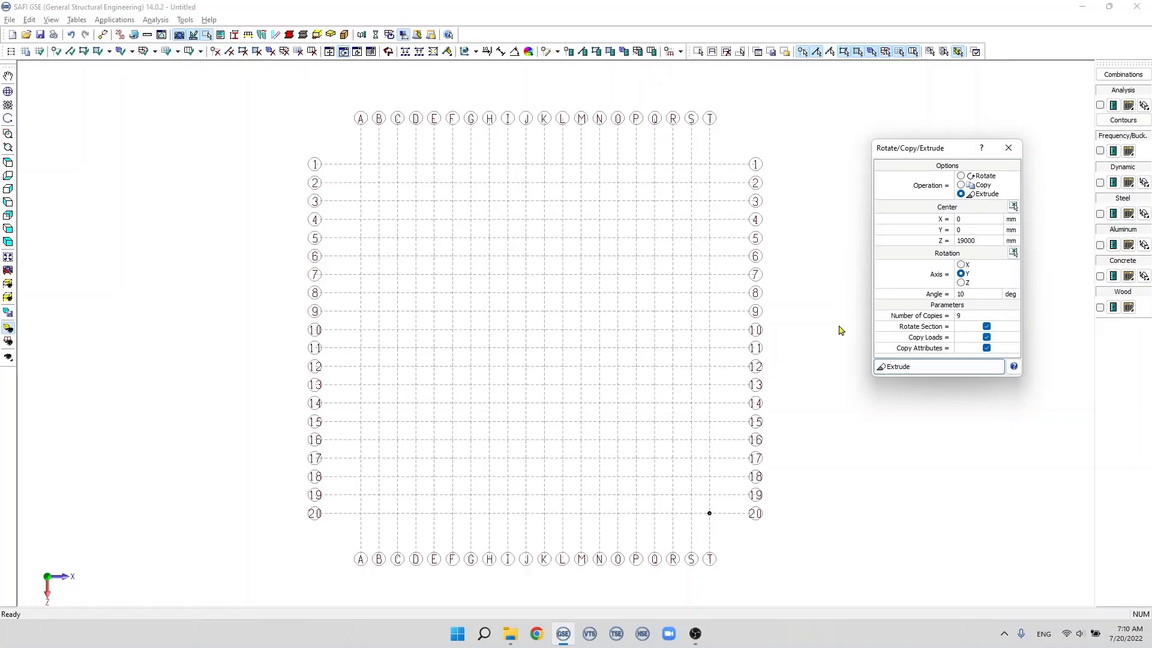
{"action": "left_click", "coordinate": [694, 480]}
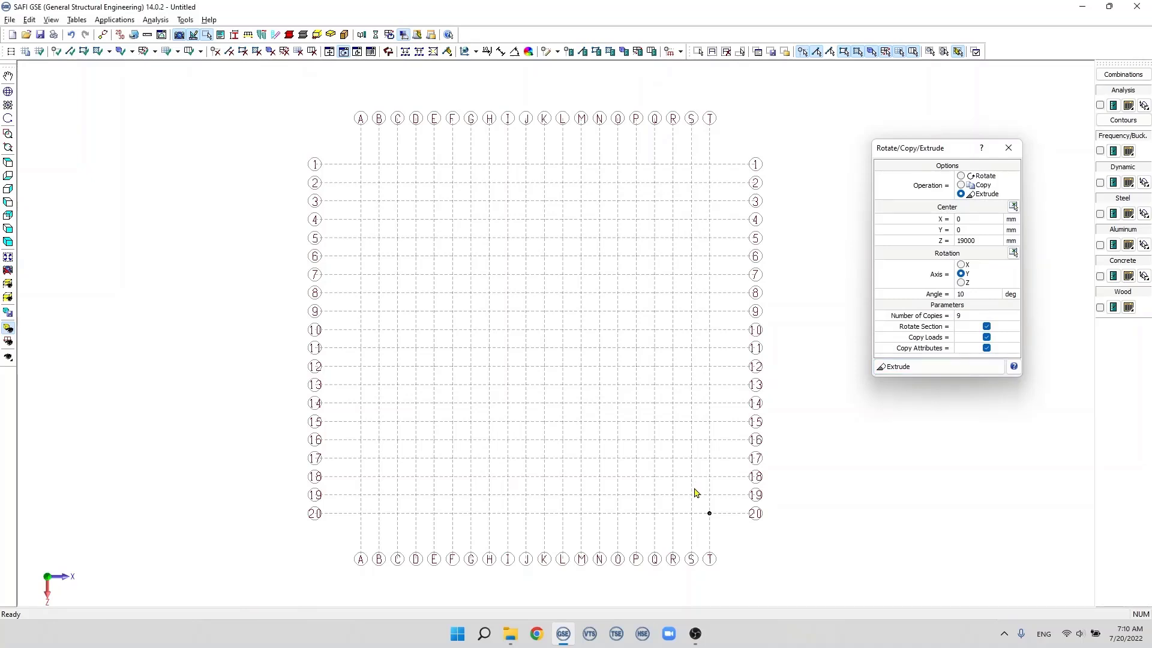
{"action": "left_click", "coordinate": [698, 51]}
{"action": "left_click_drag", "start_coordinate": [696, 467], "coordinate": [714, 520]}
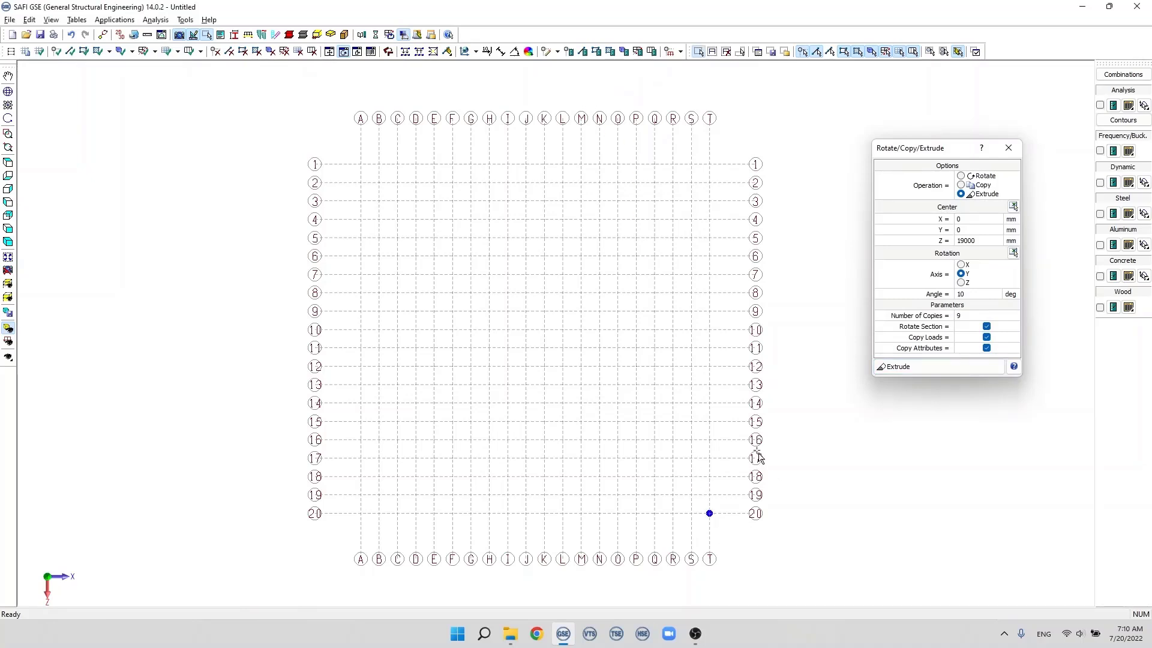
{"action": "left_click", "coordinate": [923, 369]}
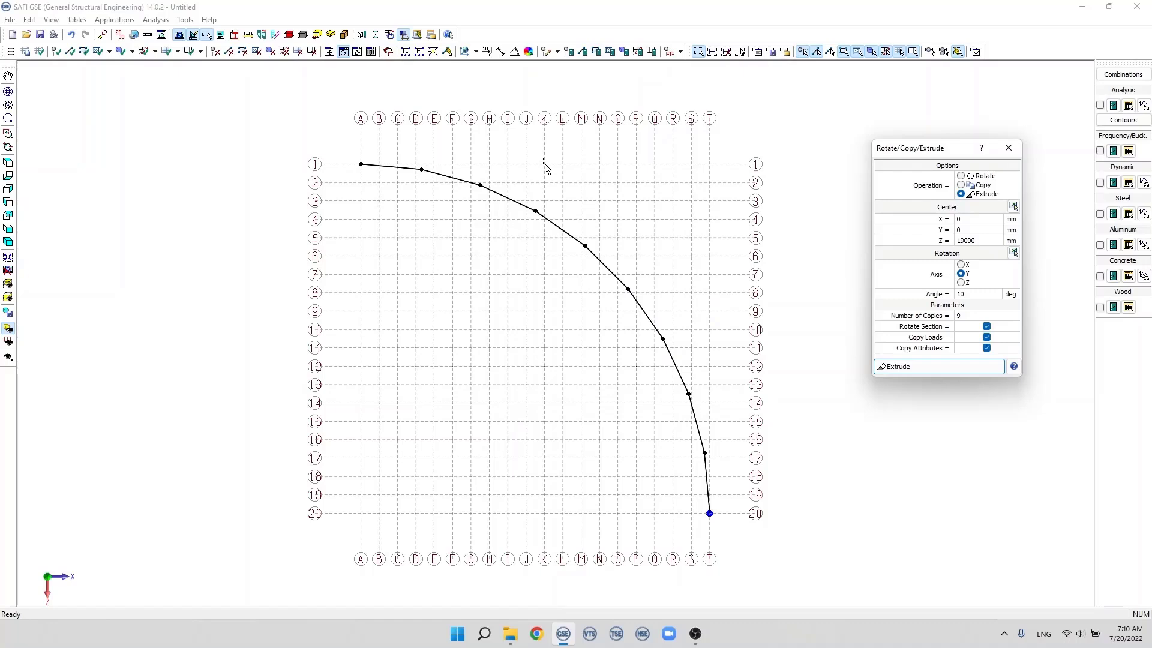
Step: Delete all the members and joints of the extruded arc
{"action": "left_click_drag", "start_coordinate": [343, 128], "coordinate": [739, 525]}
{"action": "key", "text": "Delete"}
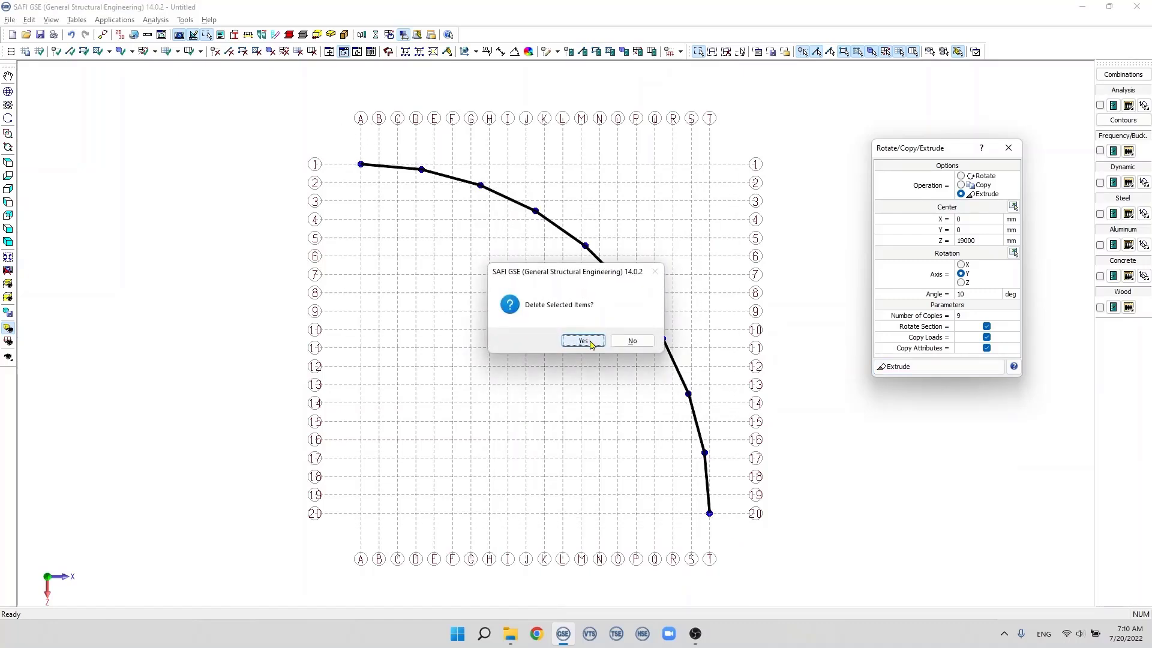
{"action": "left_click", "coordinate": [590, 340]}
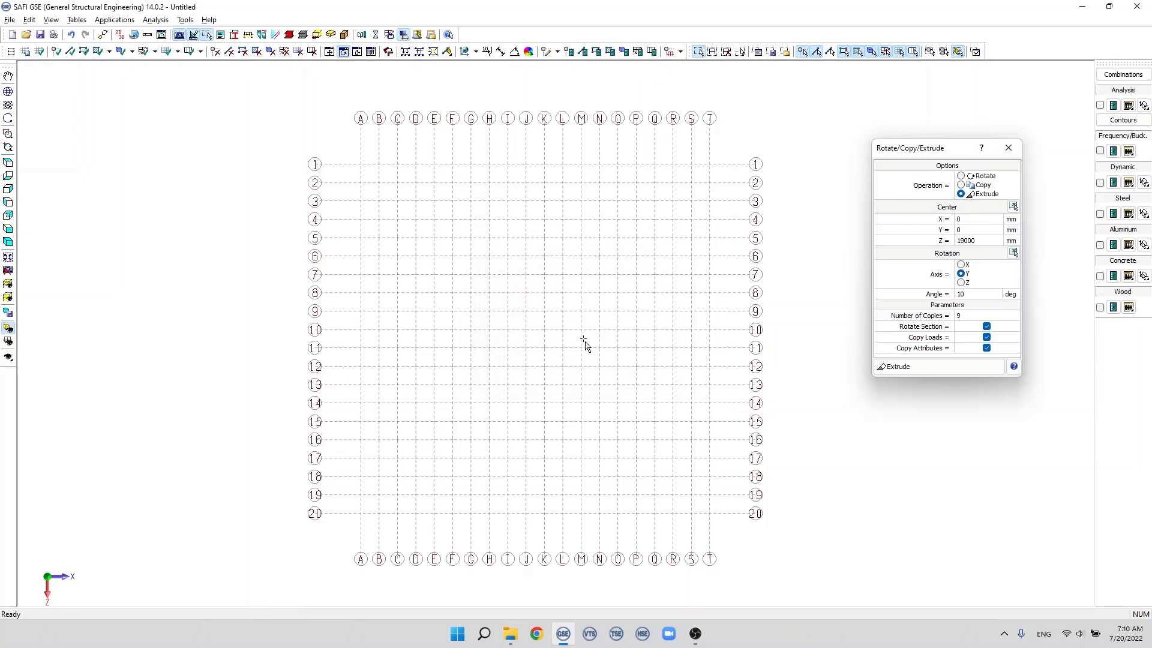
Step: Add a joint at grid intersection P-12 and show the model in an isometric view
{"action": "left_click", "coordinate": [57, 51]}
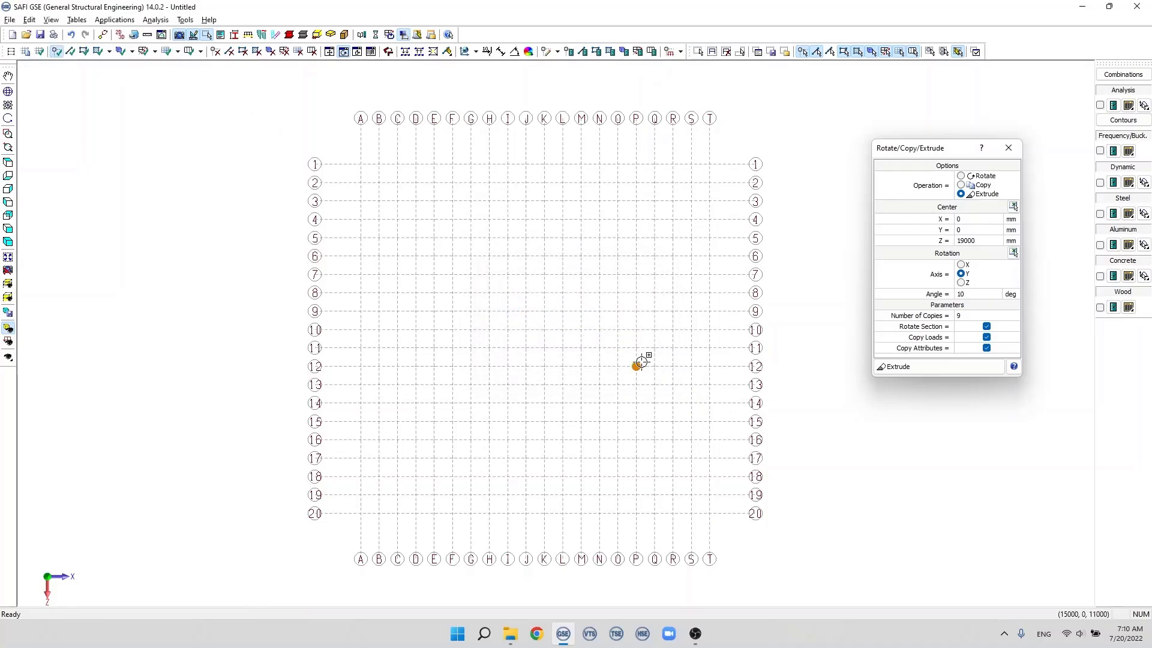
{"action": "left_click", "coordinate": [639, 362]}
{"action": "key", "text": "F3"}
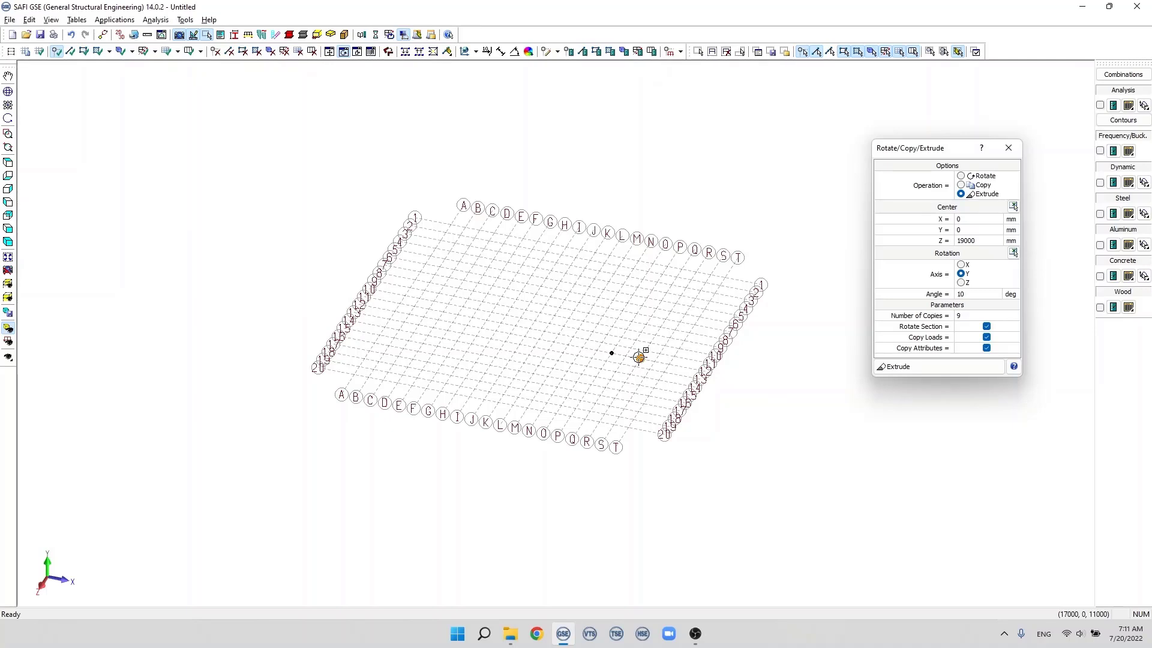
{"action": "key", "text": "Escape"}
Step: Extrude the joint at P-12 by distances, with a Y displacement of 1000 mm and 15 copies, to form a vertical column
{"action": "left_click", "coordinate": [612, 353]}
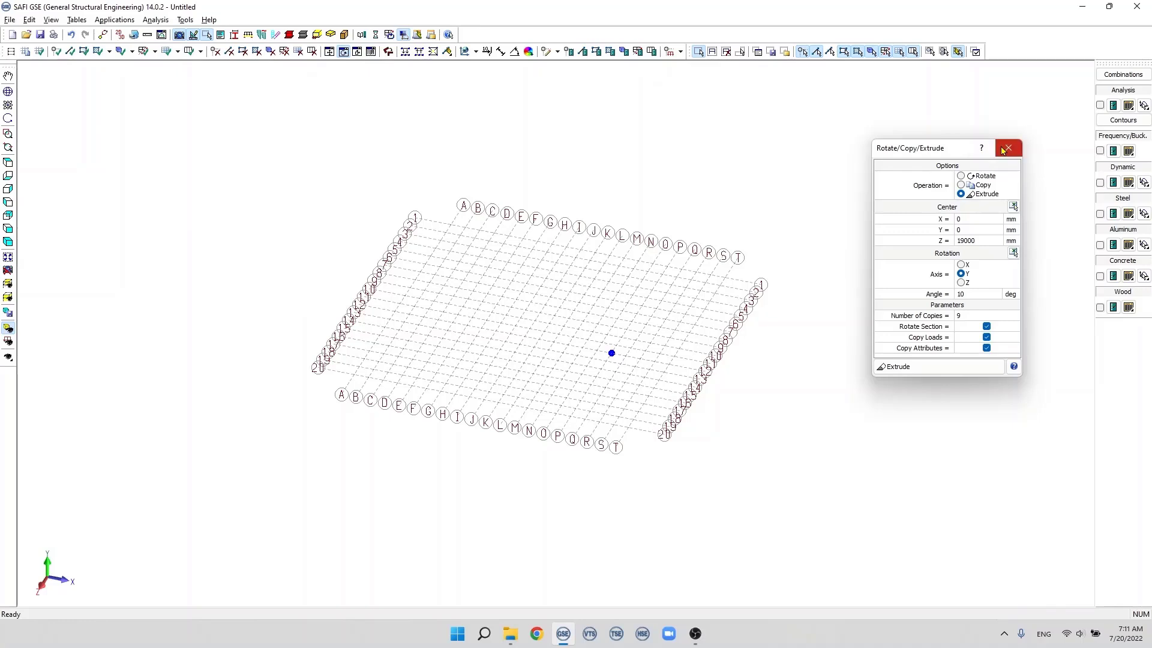
{"action": "left_click", "coordinate": [1008, 148]}
{"action": "left_click", "coordinate": [329, 51]}
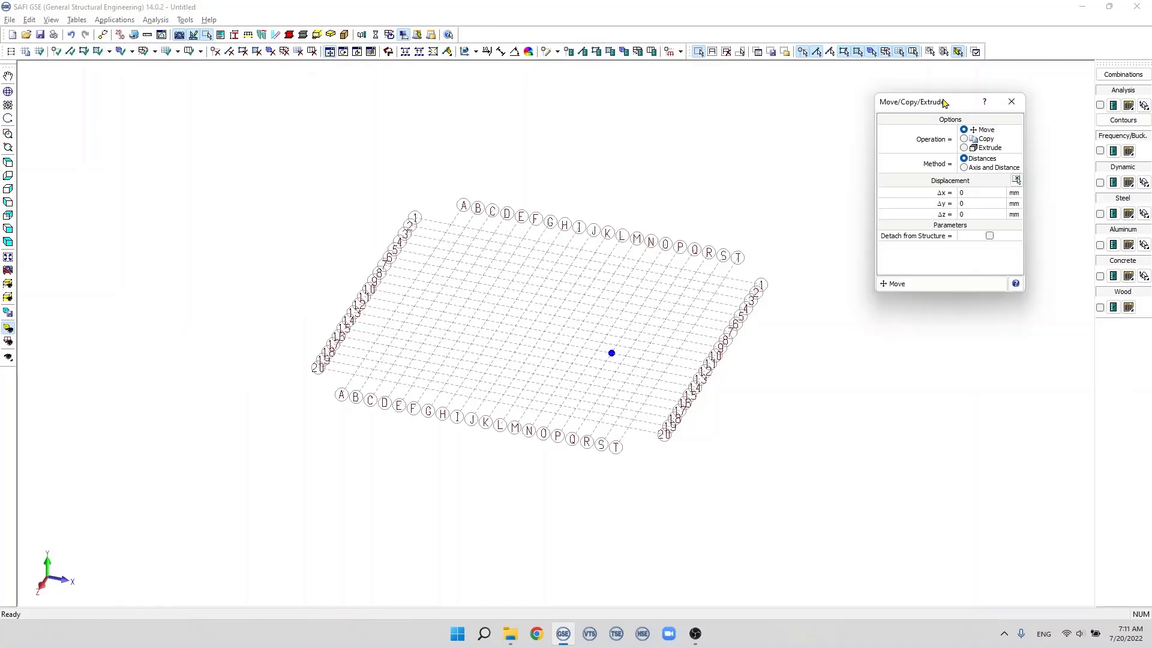
{"action": "left_click", "coordinate": [965, 149]}
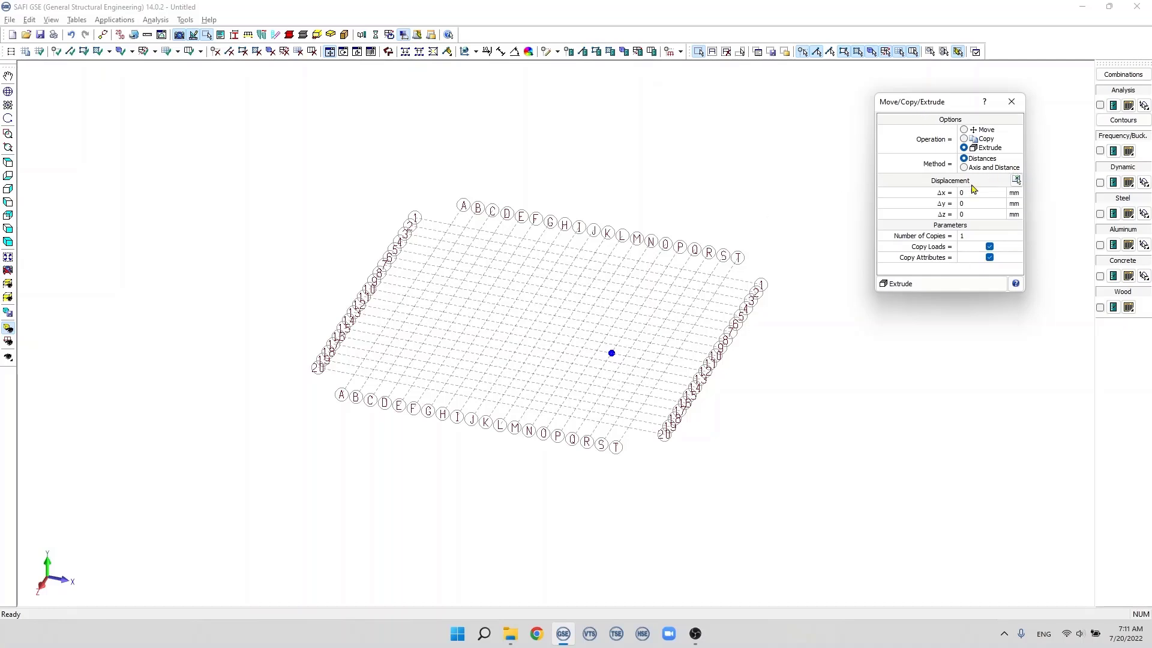
{"action": "double_click", "coordinate": [966, 203]}
{"action": "double_click", "coordinate": [971, 236]}
{"action": "type", "text": "1000"}
{"action": "left_click", "coordinate": [948, 288]}
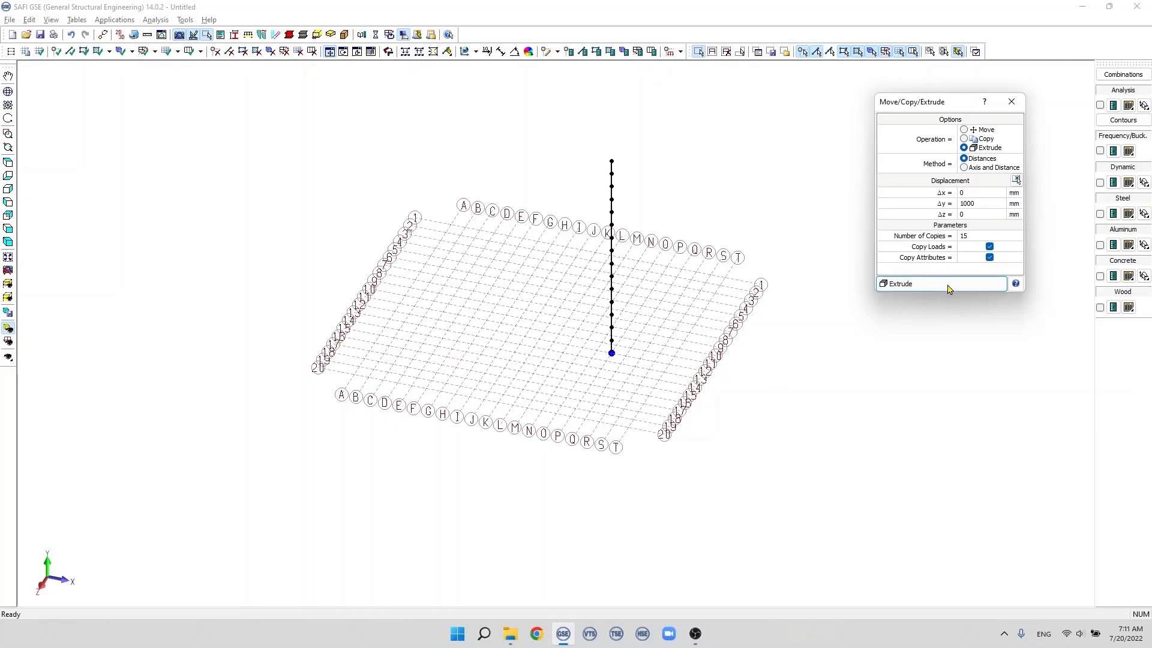
Step: Extrude the whole column by rotation about the Y axis around O-11 (14000, 0, 10000), with a 90-degree angle and 3 copies
{"action": "left_click", "coordinate": [1011, 101]}
{"action": "mouse_move", "coordinate": [630, 223]}
{"action": "middle_mouse_down"}
{"action": "mouse_move", "coordinate": [673, 223]}
{"action": "mouse_move", "coordinate": [612, 234]}
{"action": "middle_mouse_up"}
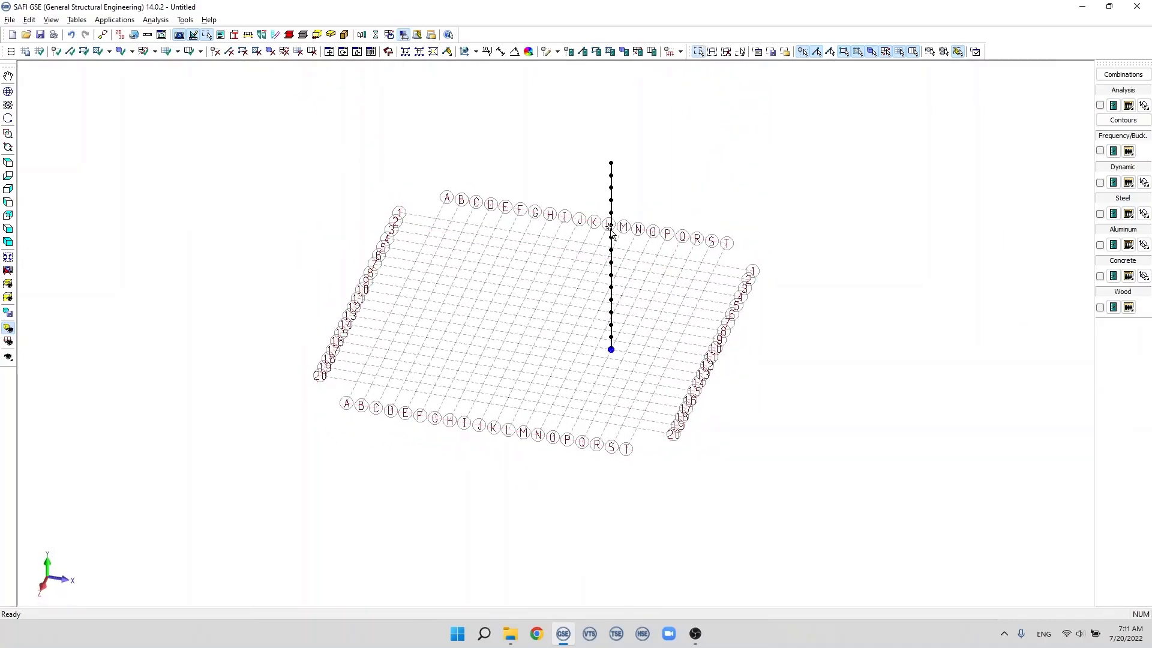
{"action": "left_click_drag", "start_coordinate": [581, 127], "coordinate": [645, 400]}
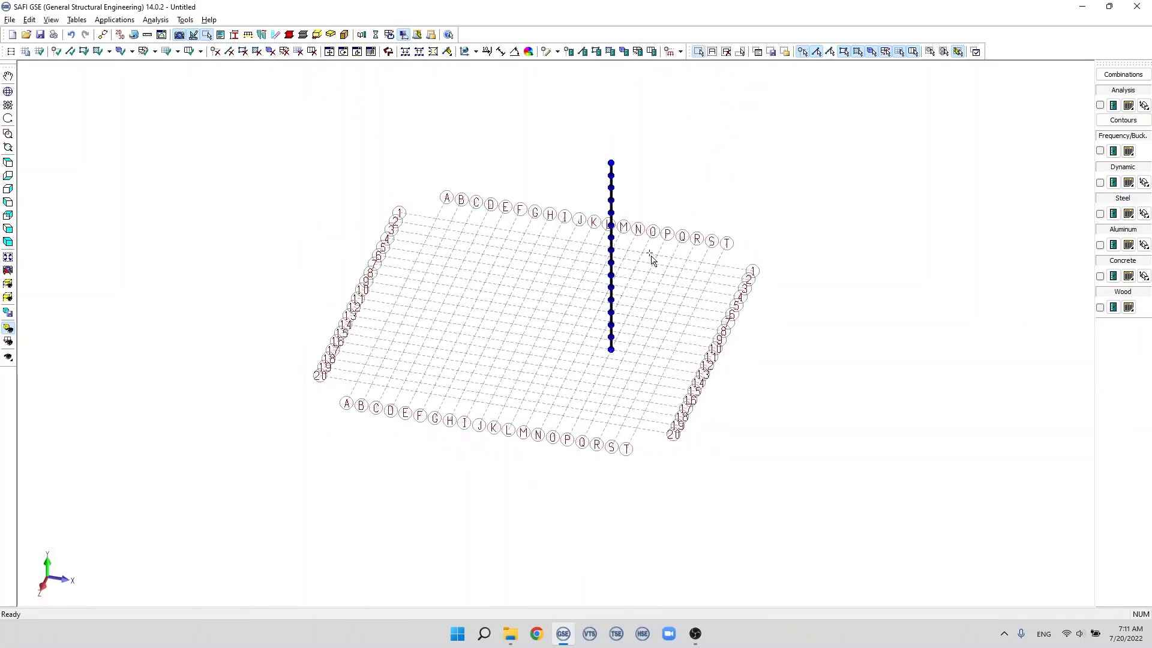
{"action": "left_click", "coordinate": [342, 53]}
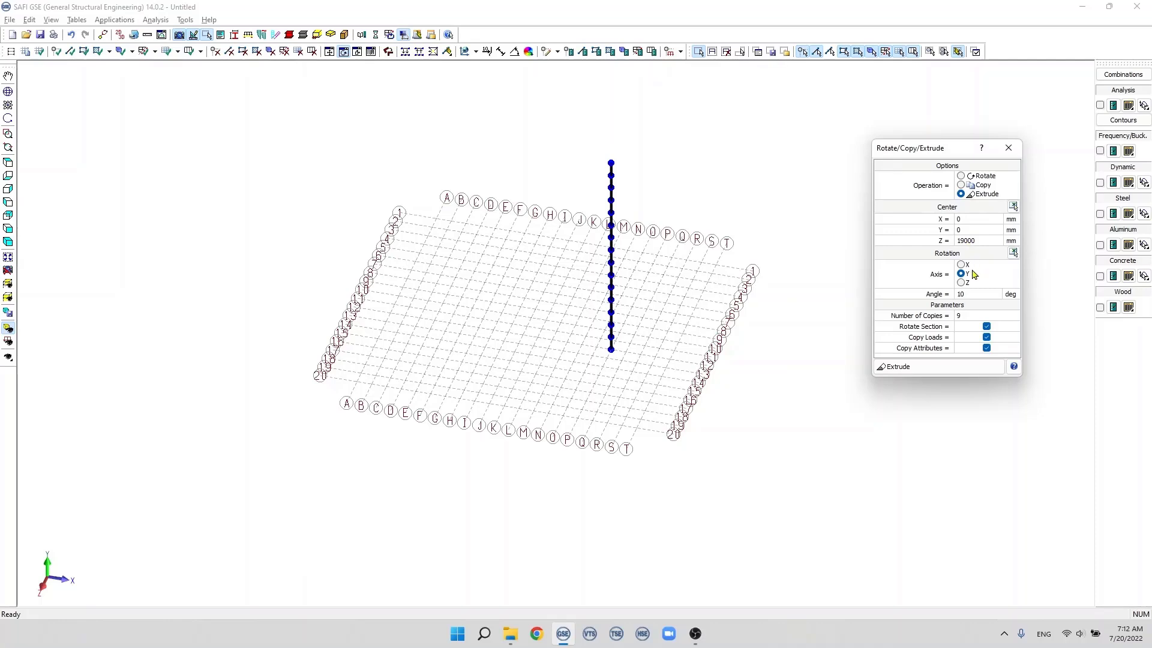
{"action": "left_click", "coordinate": [963, 294]}
{"action": "type", "text": "90"}
{"action": "left_click", "coordinate": [962, 316]}
{"action": "scroll", "coordinate": [621, 324], "scroll_direction": "up", "scroll_amount": 5}
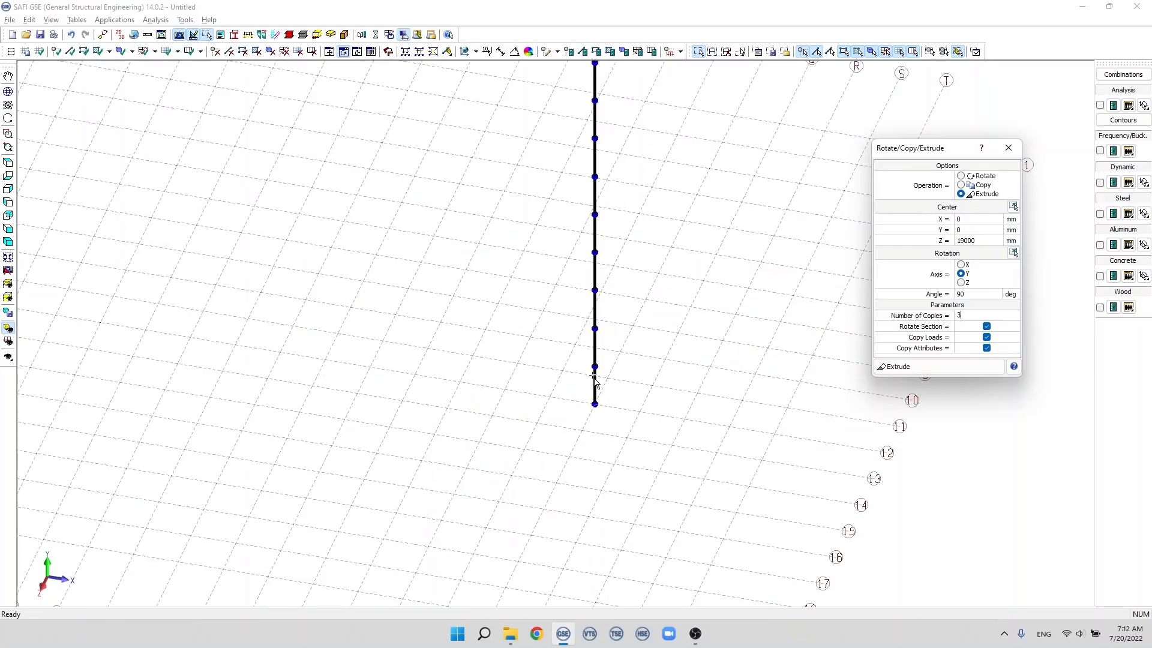
{"action": "left_click", "coordinate": [1013, 207]}
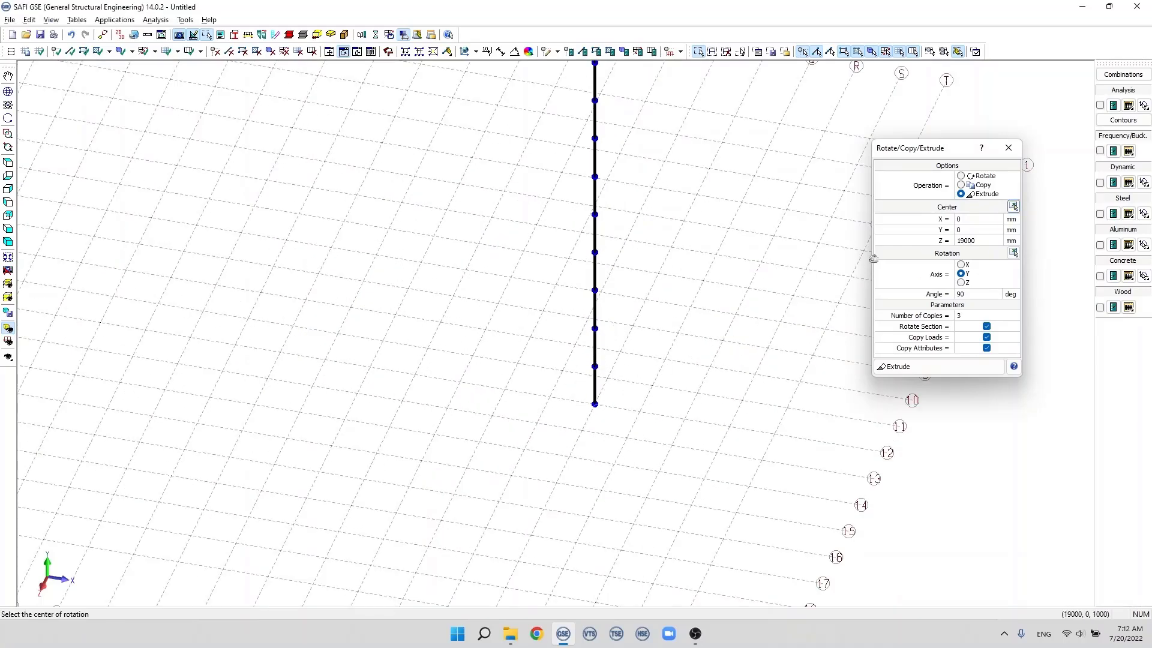
{"action": "left_click", "coordinate": [564, 370]}
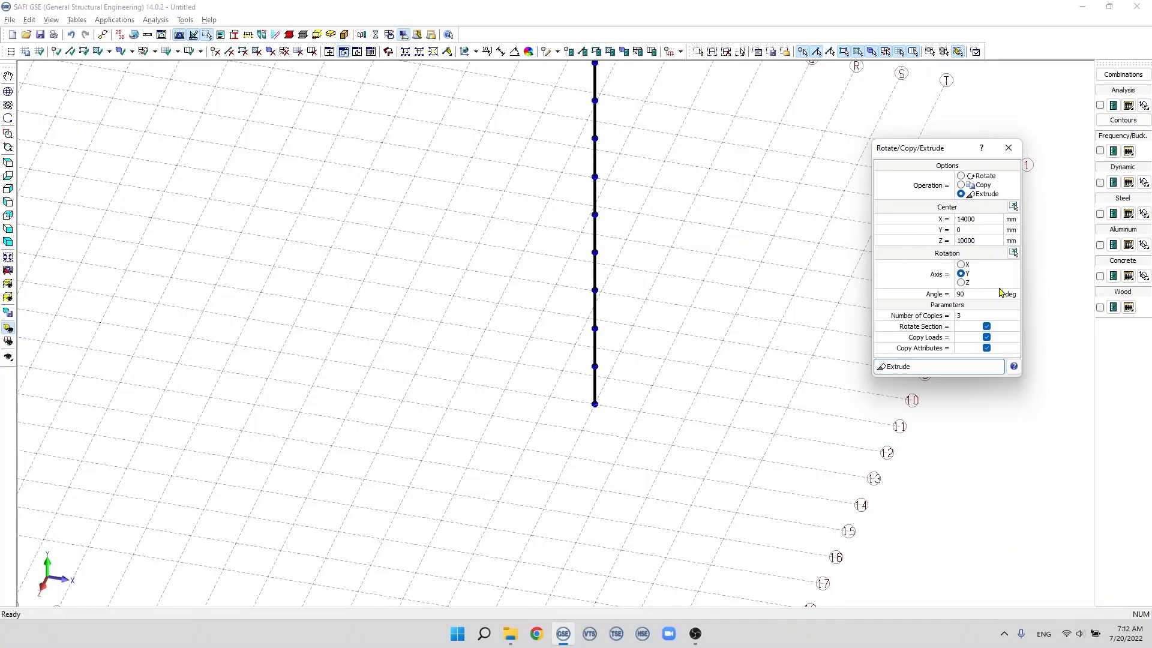
{"action": "left_click", "coordinate": [923, 367]}
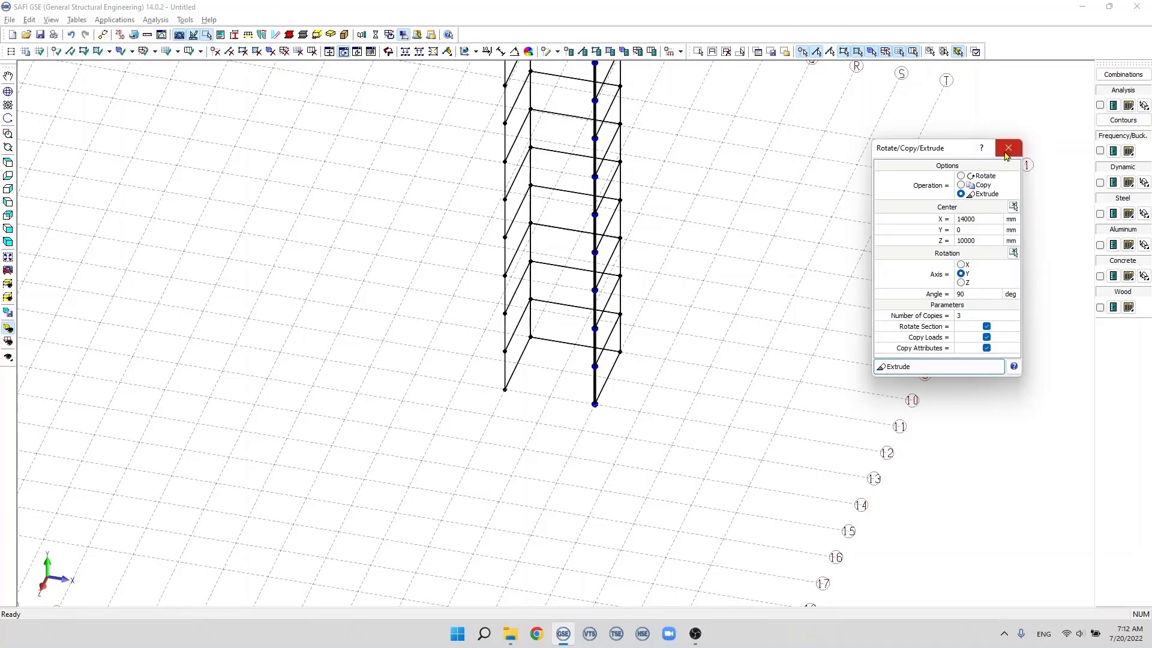
{"action": "middle_click", "coordinate": [603, 257]}
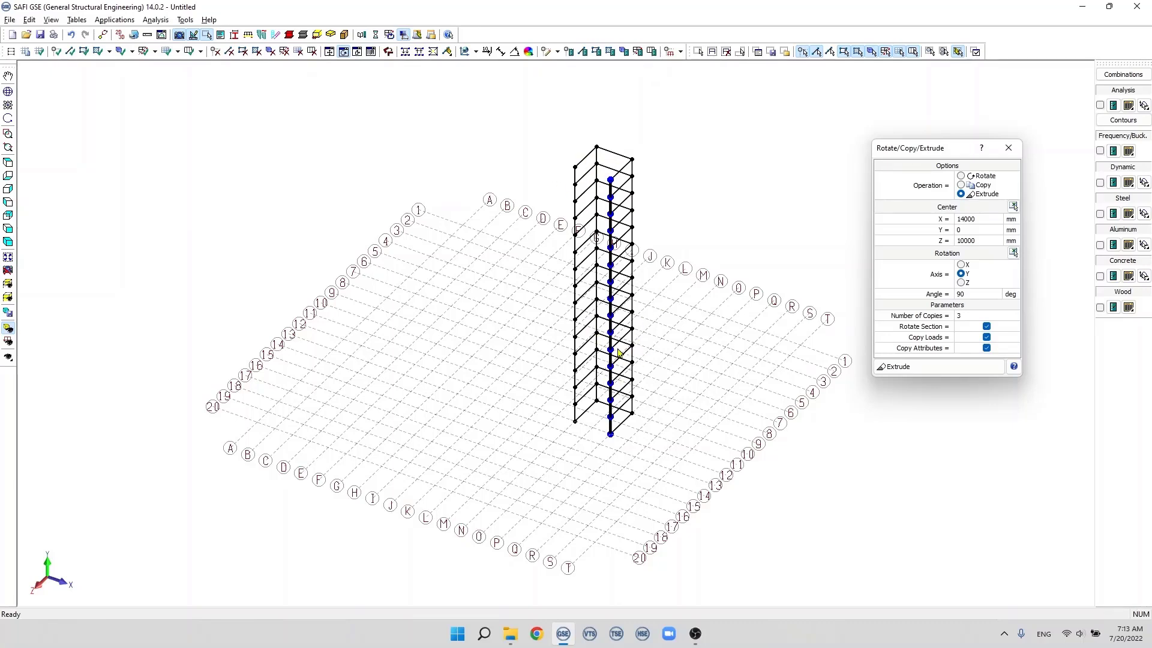
{"action": "scroll", "coordinate": [603, 399], "scroll_direction": "up", "scroll_amount": 3}
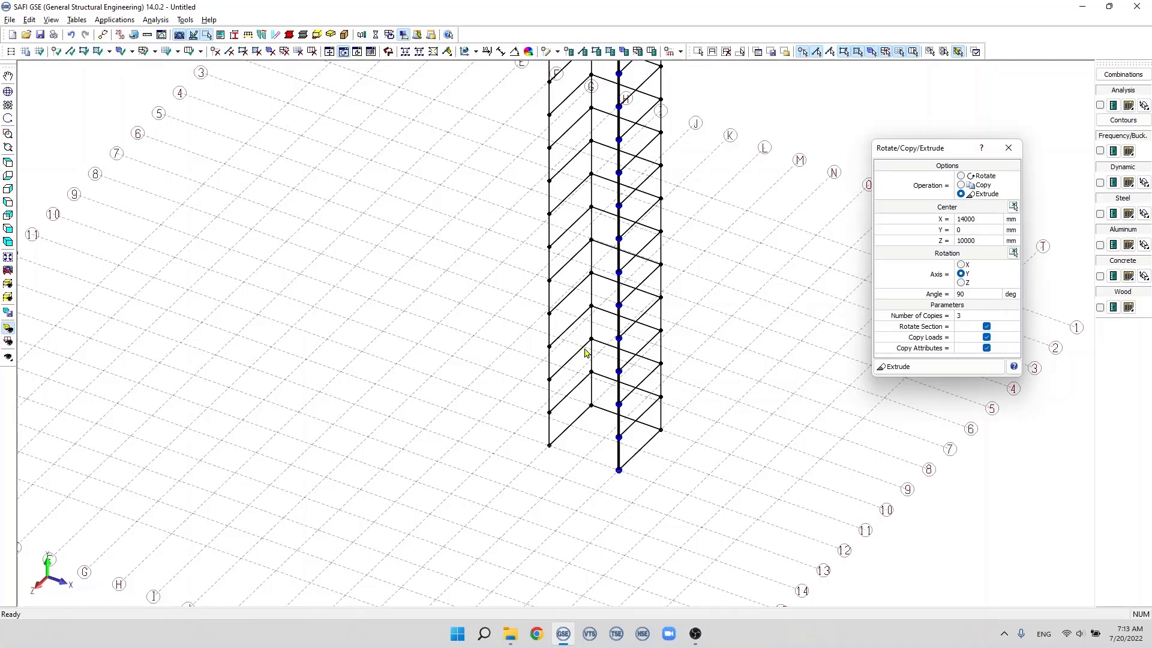
{"action": "scroll", "coordinate": [580, 334], "scroll_direction": "down", "scroll_amount": 3}
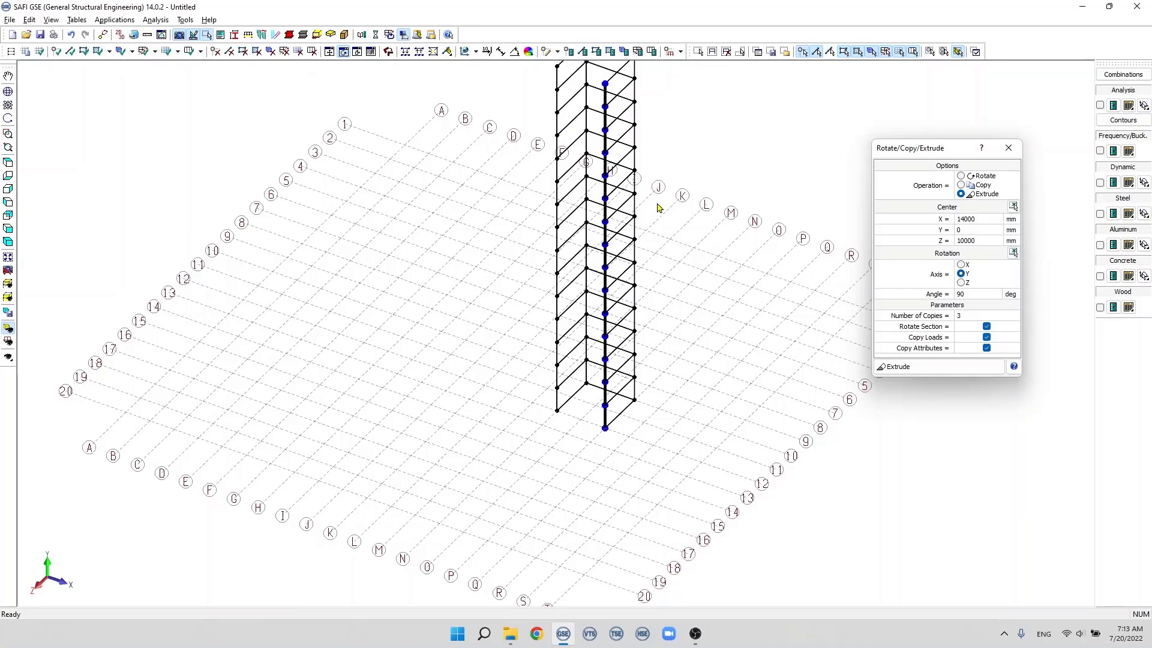
Step: Select the tower's horizontal members between N-10 and N-12 and copy them once, rotated 90 degrees about Y, to close the open face
{"action": "left_click", "coordinate": [9, 165]}
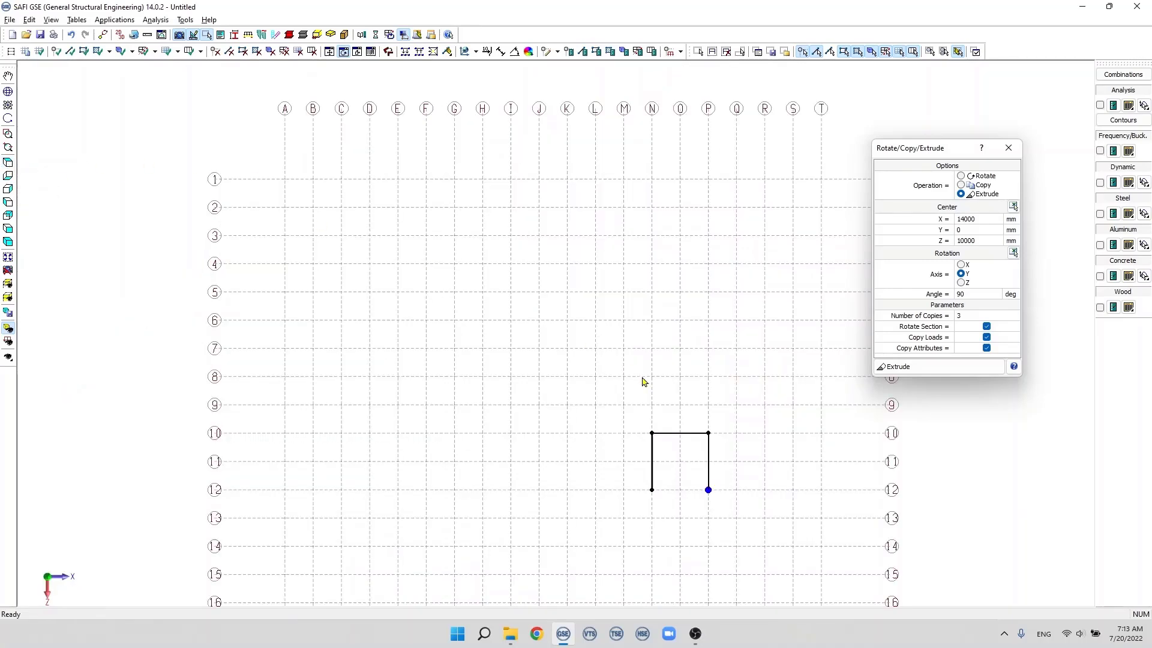
{"action": "scroll", "coordinate": [656, 478], "scroll_direction": "up", "scroll_amount": 3}
{"action": "left_click_drag", "start_coordinate": [646, 436], "coordinate": [600, 413]}
{"action": "middle_click_drag", "start_coordinate": [576, 418], "coordinate": [576, 310]}
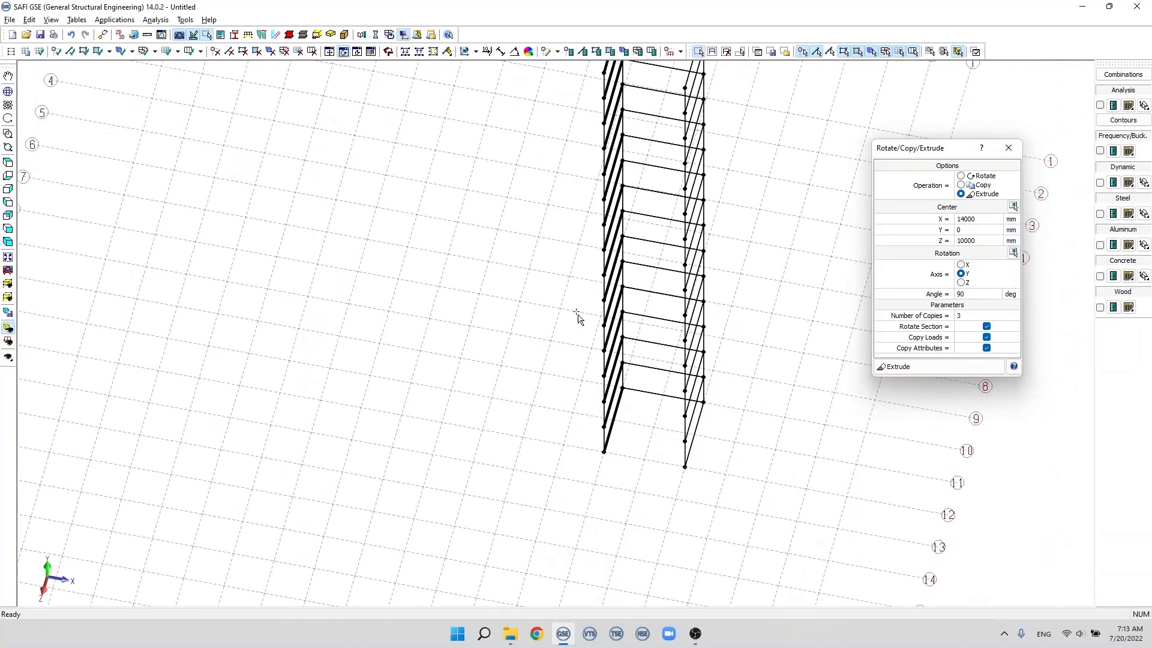
{"action": "left_click", "coordinate": [961, 186]}
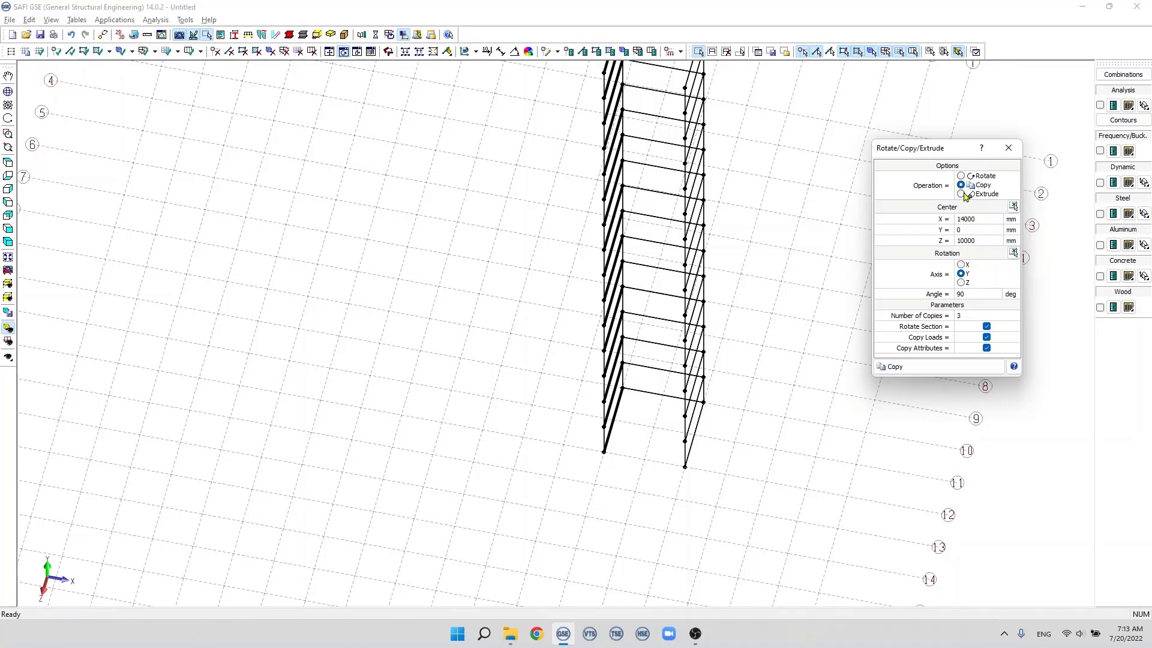
{"action": "left_click", "coordinate": [960, 316]}
{"action": "type", "text": "1"}
{"action": "left_click", "coordinate": [951, 368]}
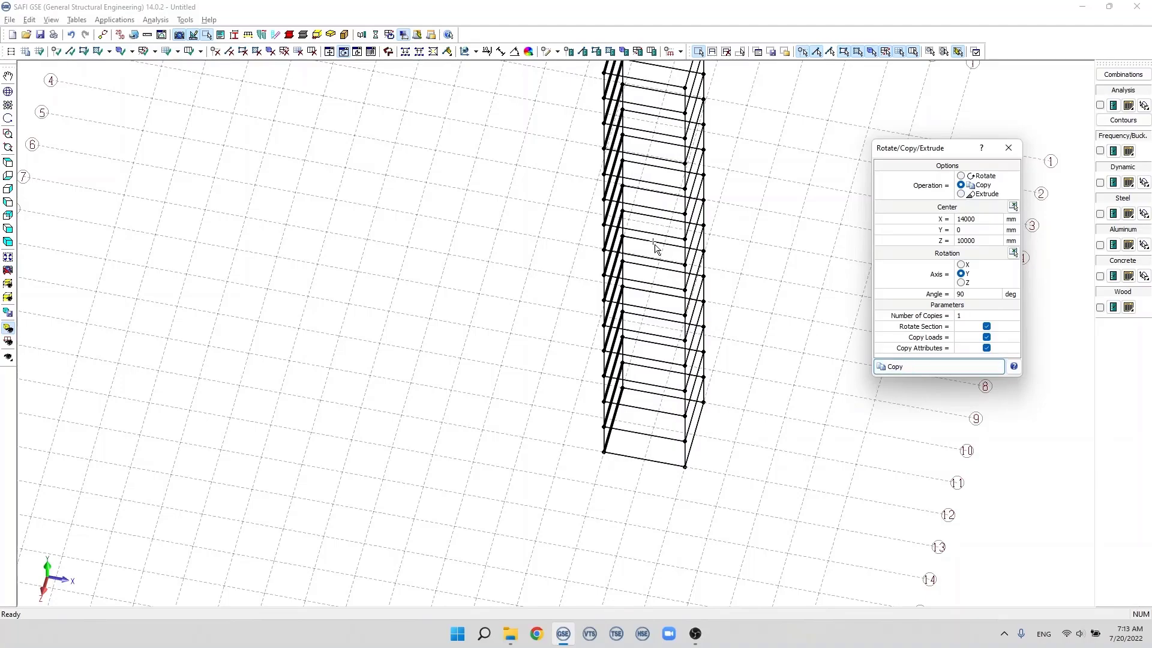
{"action": "scroll", "coordinate": [647, 252], "scroll_direction": "down", "scroll_amount": 2}
{"action": "middle_click_drag", "start_coordinate": [653, 232], "coordinate": [618, 193]}
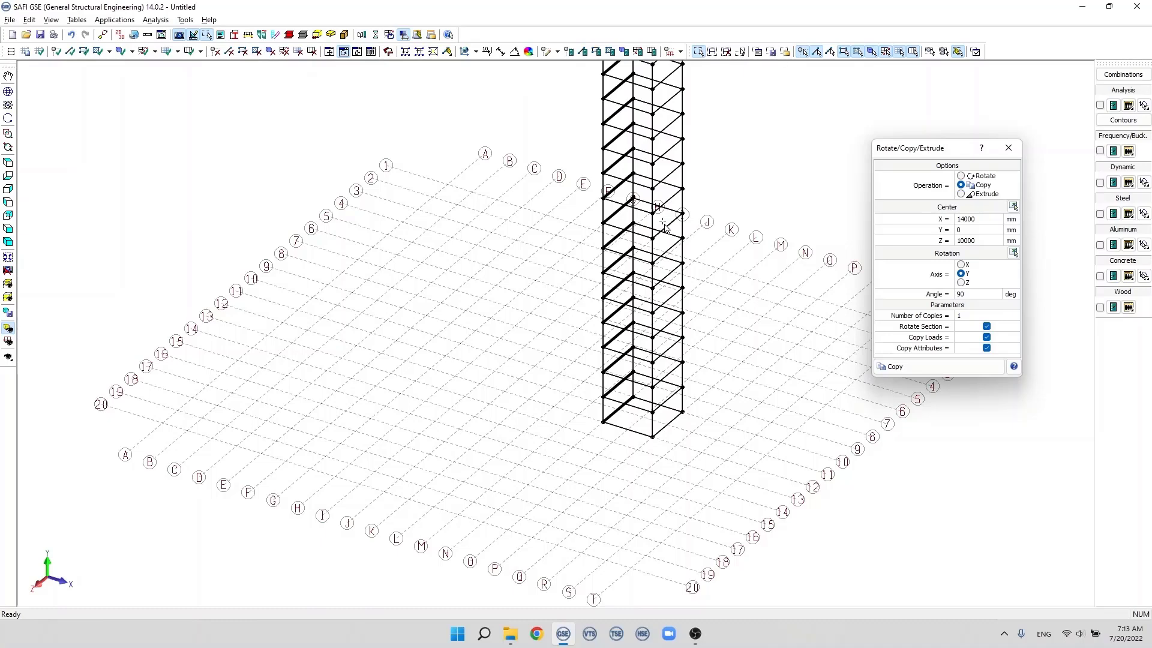